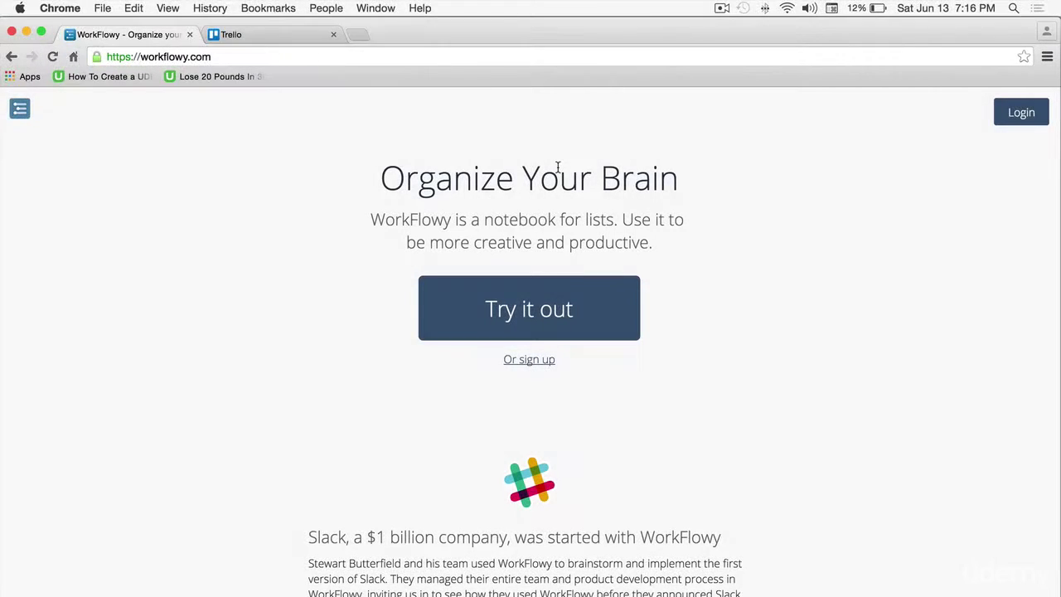
# Step: Scroll down the WorkFlowy homepage past the Slack, NYT, Atlassian and Twitter testimonials
pyautogui.scroll(-2, 558, 167)
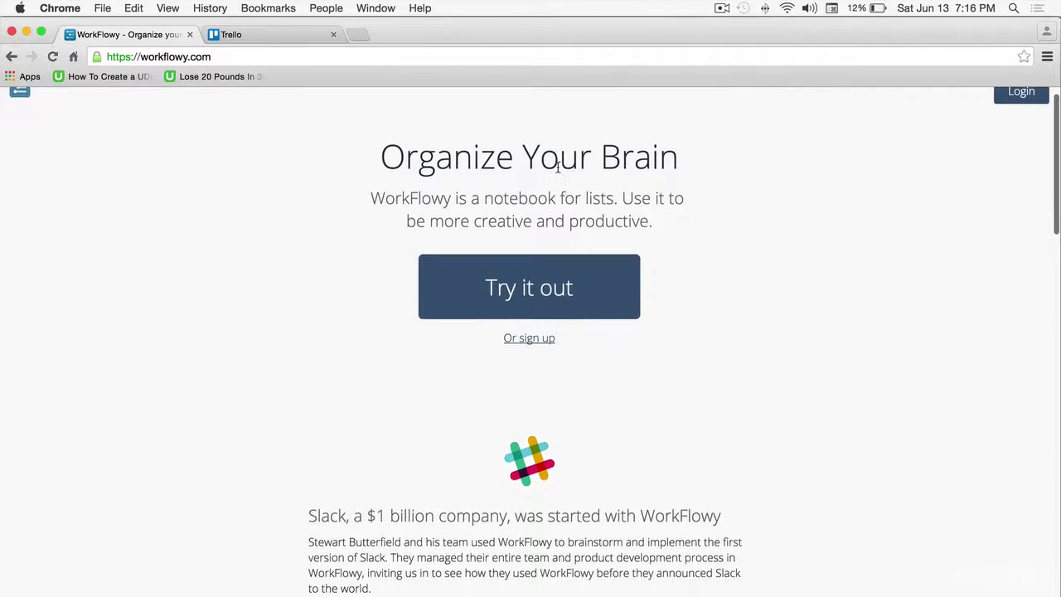
pyautogui.scroll(1, 557, 167)
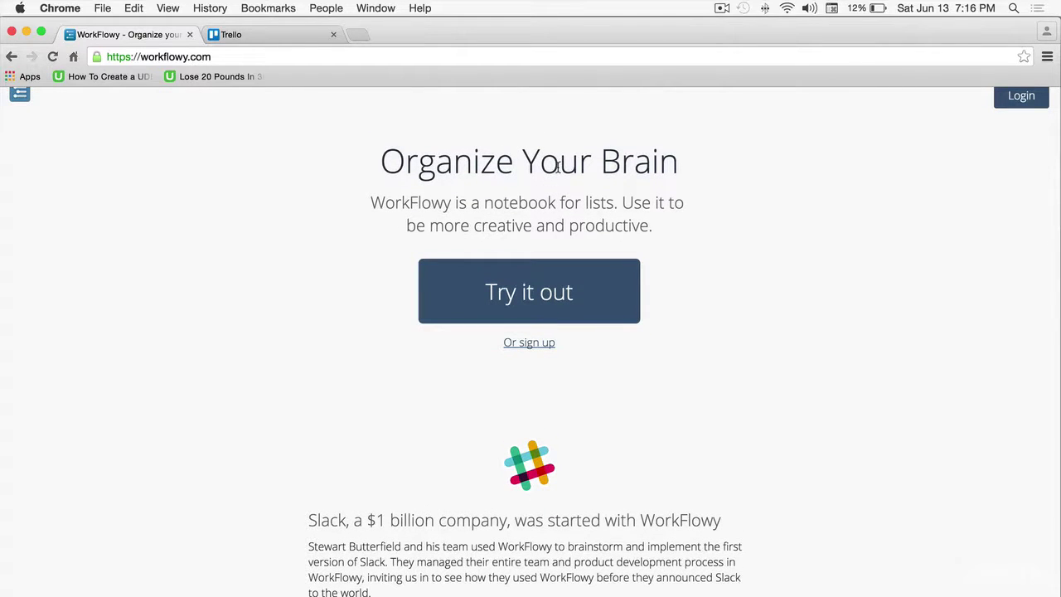
pyautogui.scroll(-1, 557, 167)
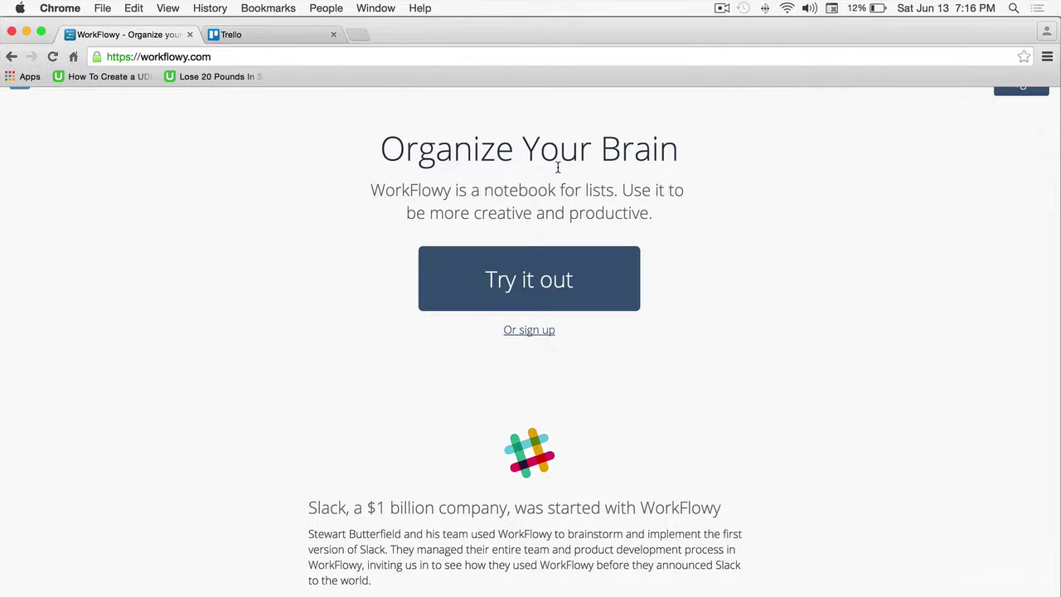
pyautogui.scroll(-1, 558, 167)
pyautogui.scroll(-2, 558, 170)
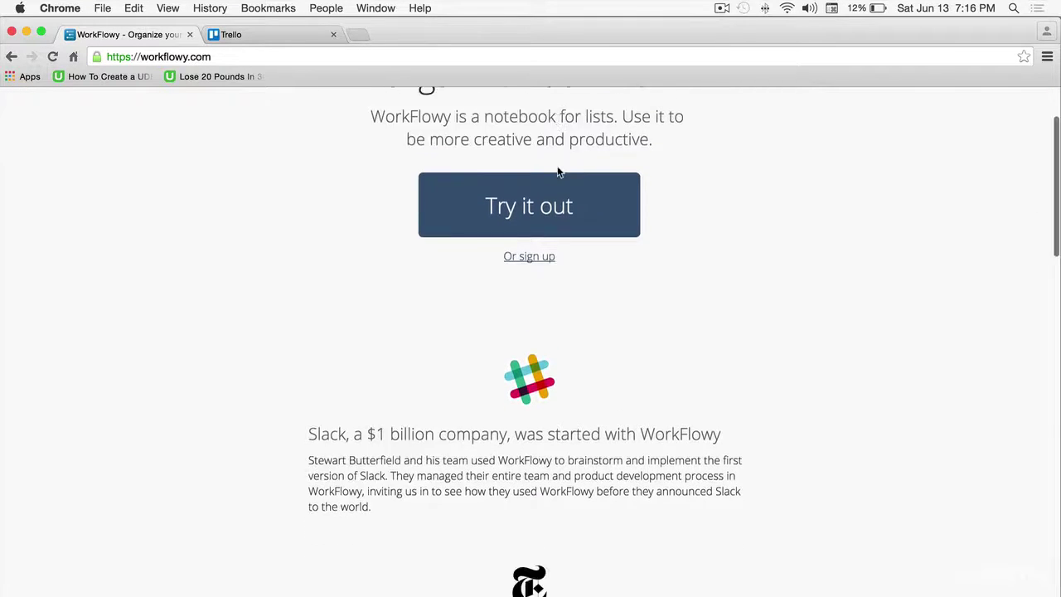
pyautogui.scroll(-2, 558, 172)
pyautogui.scroll(-3, 557, 172)
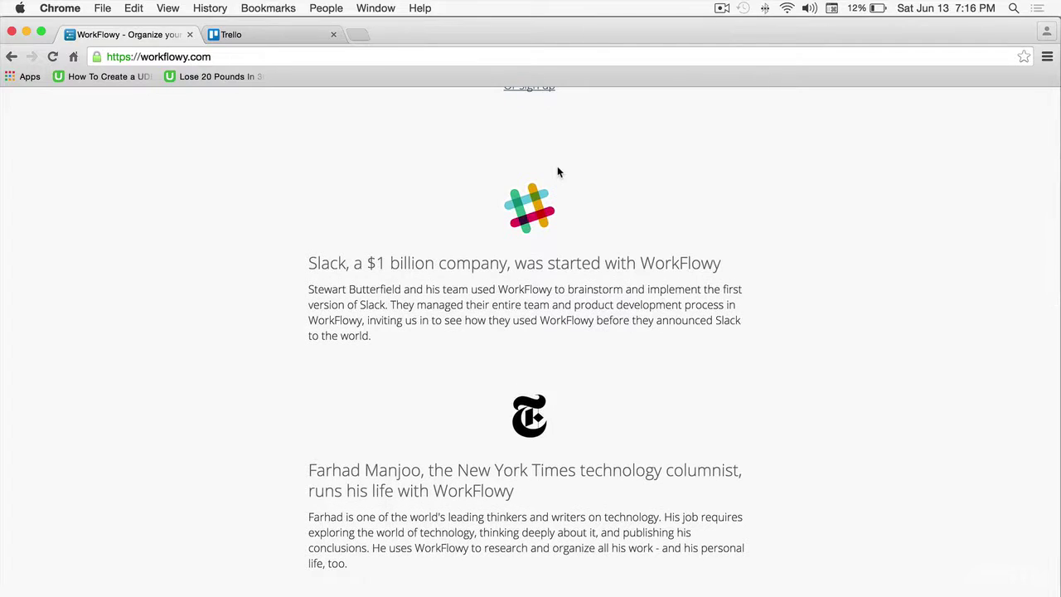
pyautogui.scroll(-1, 558, 168)
pyautogui.scroll(-2, 558, 169)
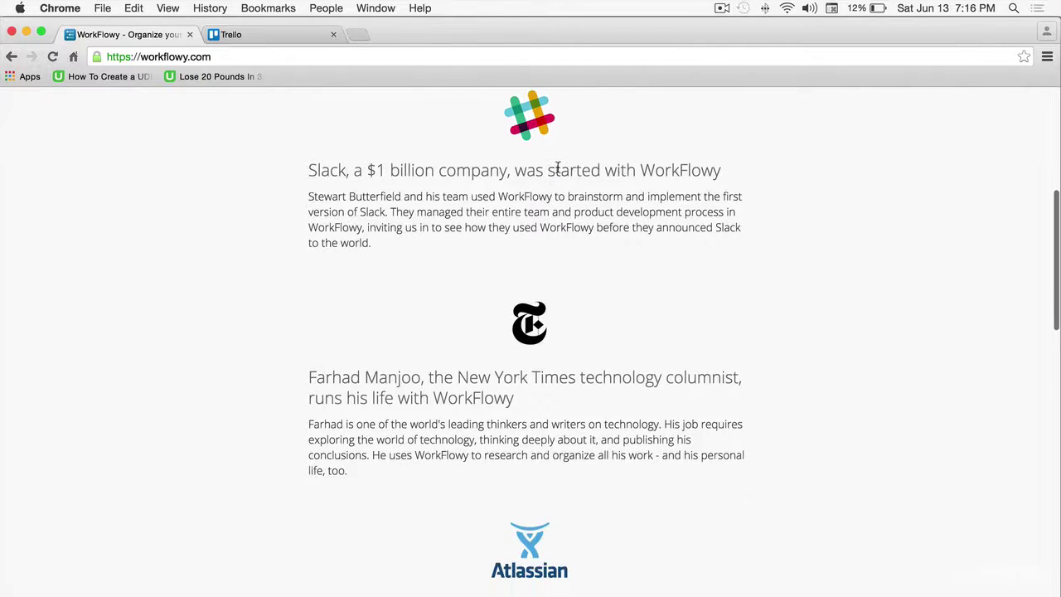
pyautogui.scroll(-2, 558, 168)
pyautogui.scroll(-1, 558, 168)
pyautogui.scroll(-1, 557, 172)
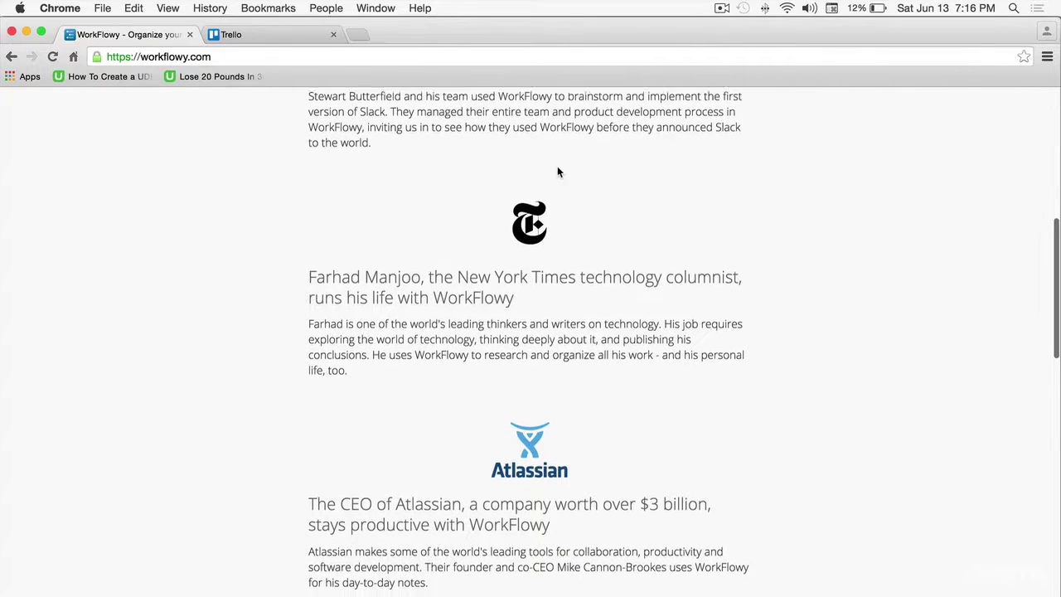
pyautogui.scroll(-2, 557, 171)
pyautogui.scroll(-3, 557, 172)
pyautogui.scroll(-3, 557, 172)
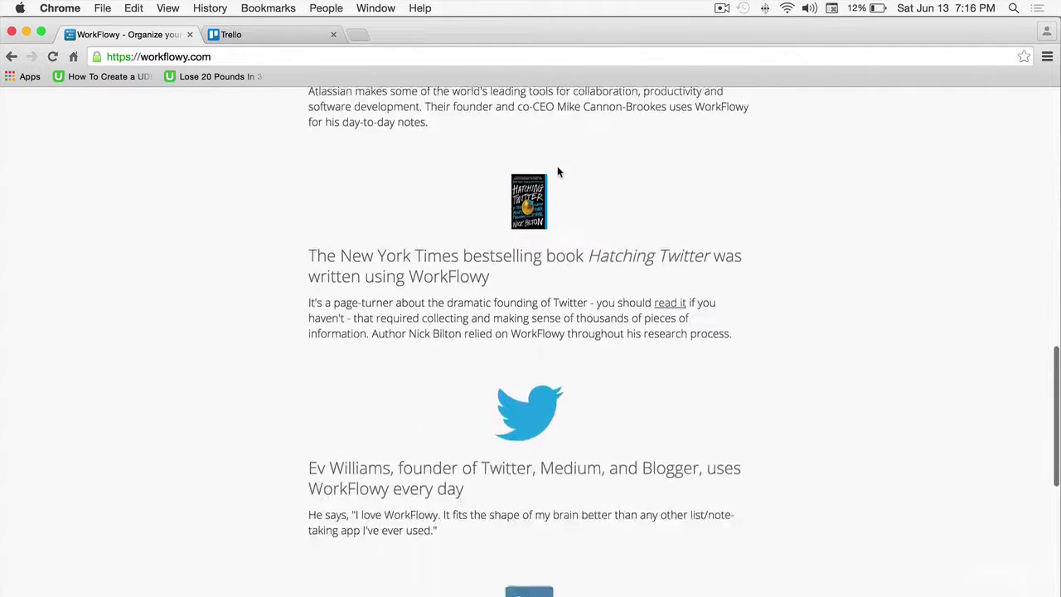
pyautogui.scroll(-1, 557, 172)
pyautogui.scroll(-1, 557, 167)
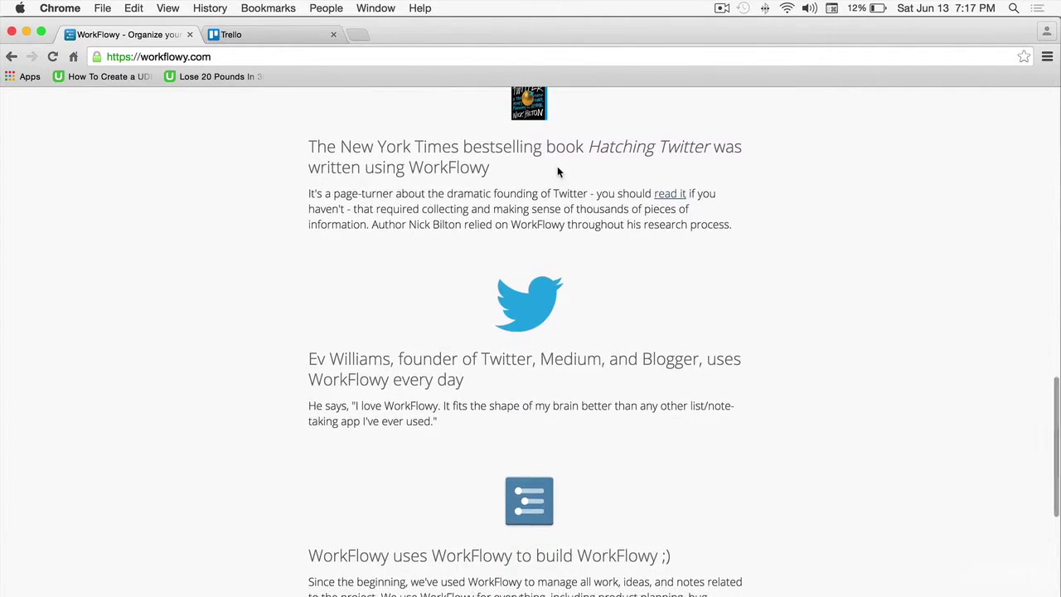
# Step: Switch to the Trello homepage and scroll through its sample kitchen-redesign board
pyautogui.click(289, 34)
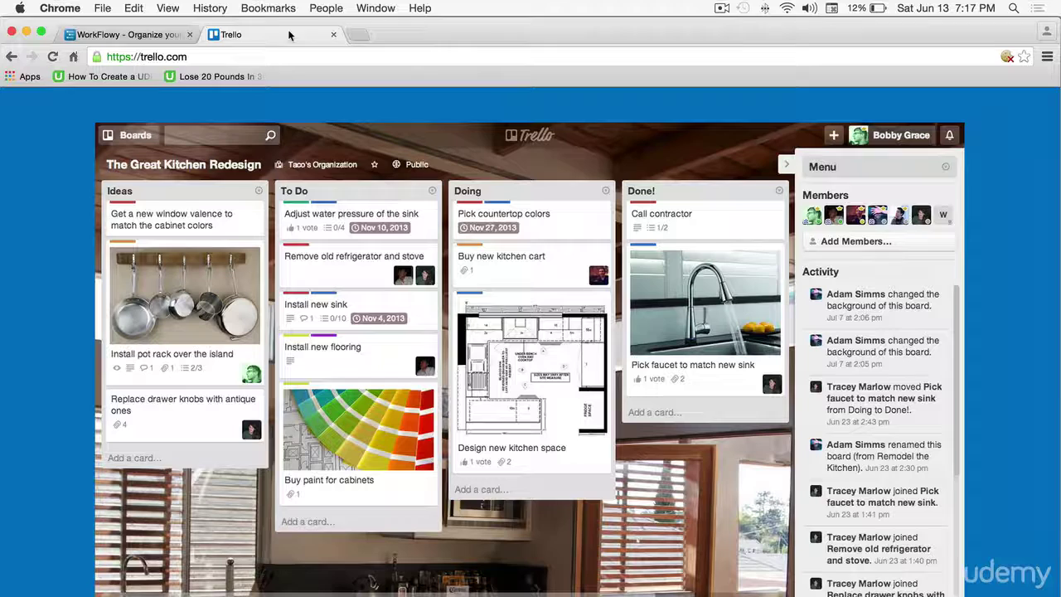
pyautogui.scroll(1, 250, 131)
pyautogui.scroll(1, 253, 130)
pyautogui.scroll(4, 256, 129)
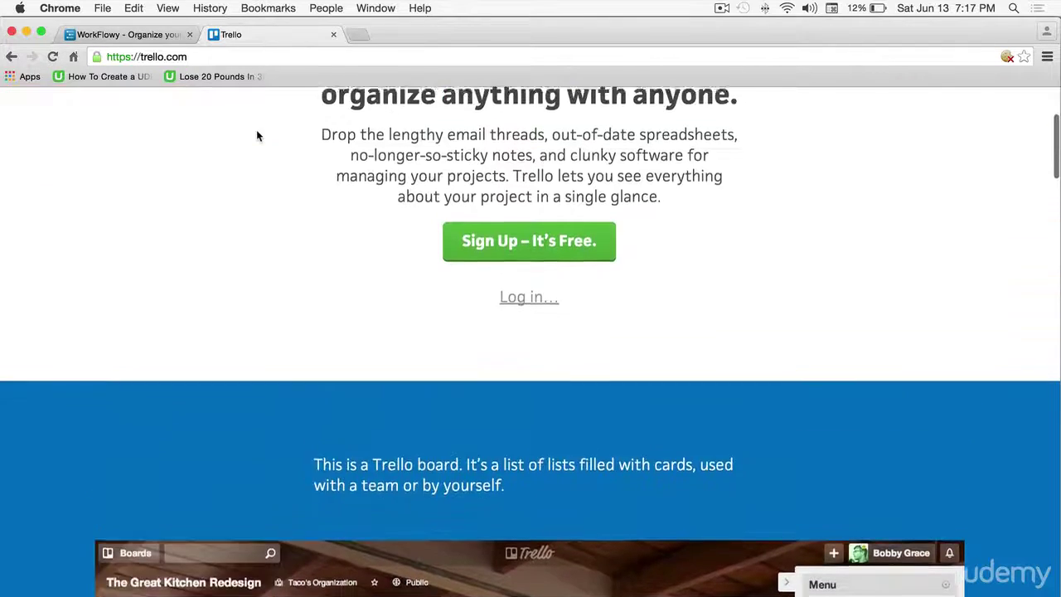
pyautogui.scroll(3, 257, 129)
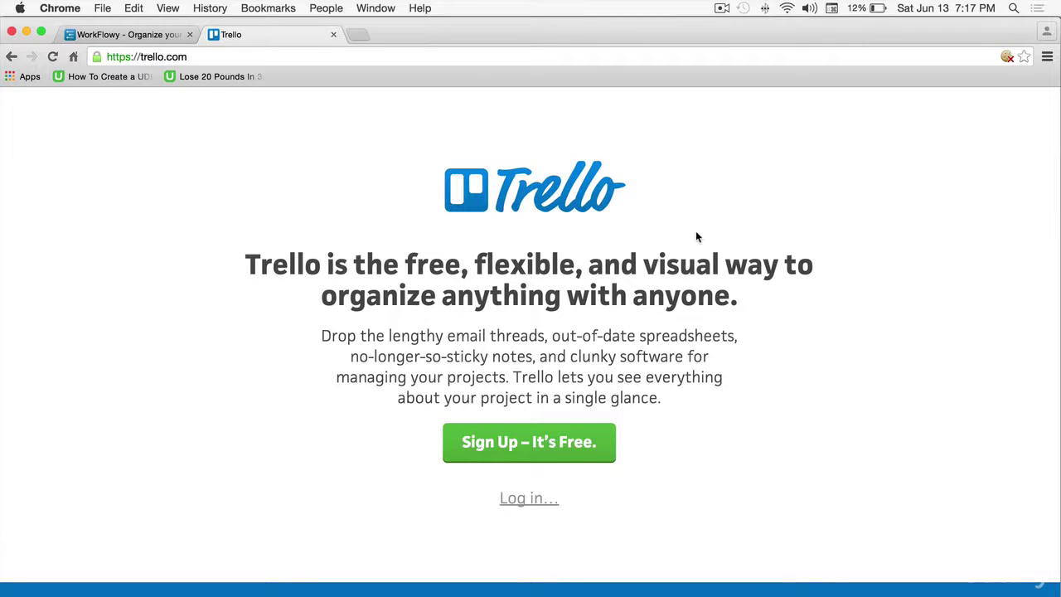
pyautogui.scroll(-2, 696, 237)
pyautogui.scroll(-2, 696, 237)
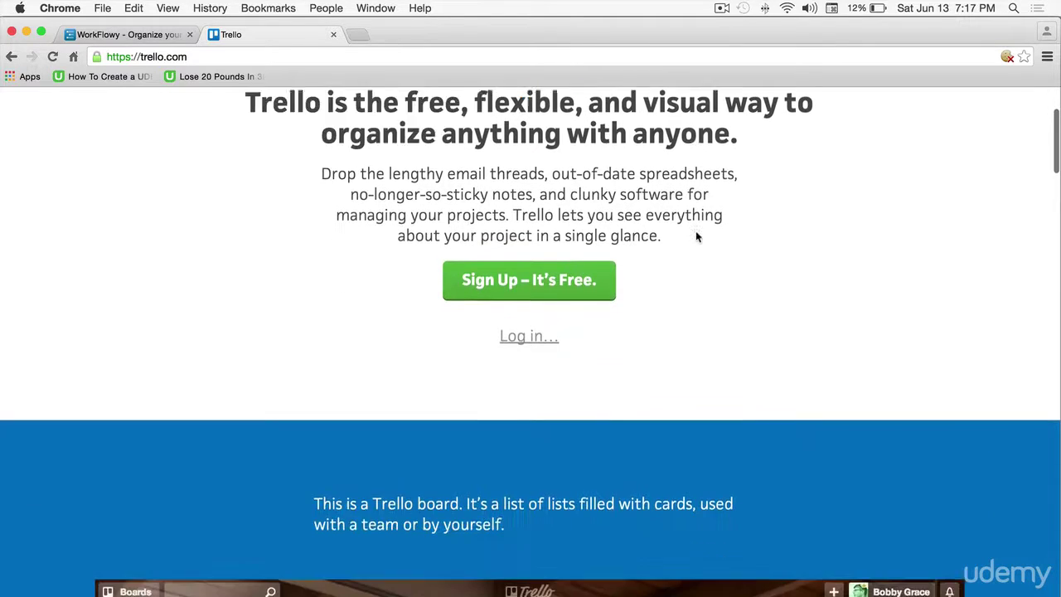
pyautogui.scroll(-3, 697, 238)
pyautogui.scroll(-2, 696, 237)
pyautogui.scroll(-2, 696, 237)
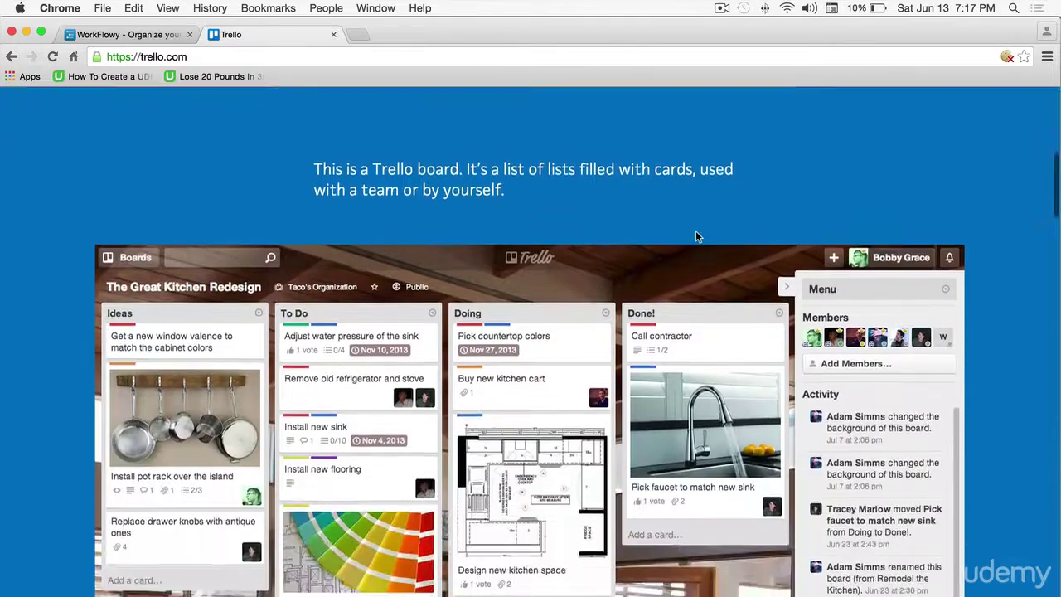
pyautogui.scroll(-2, 695, 230)
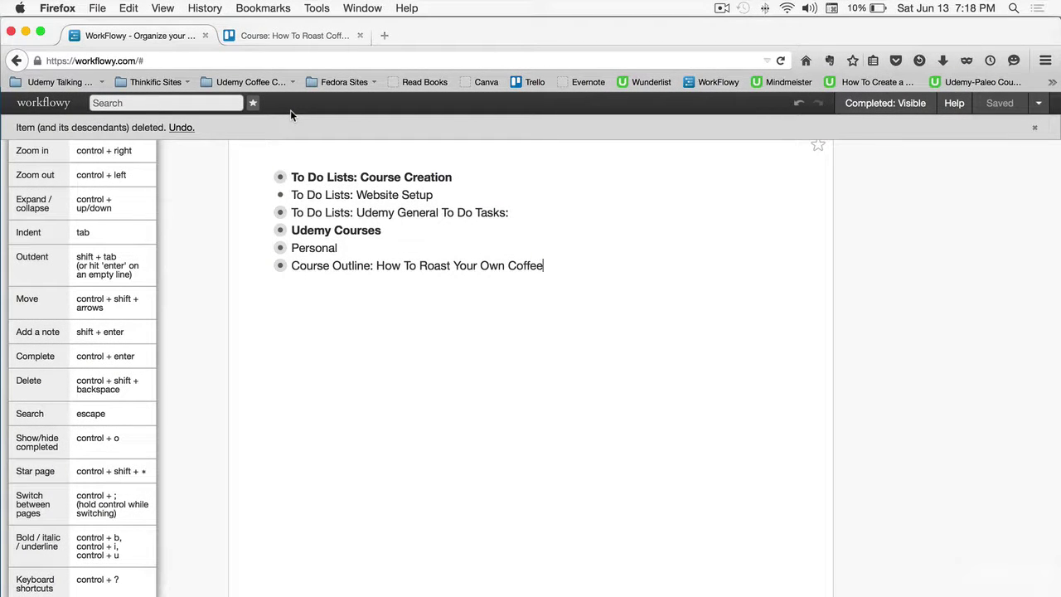
pyautogui.moveTo(417, 265)
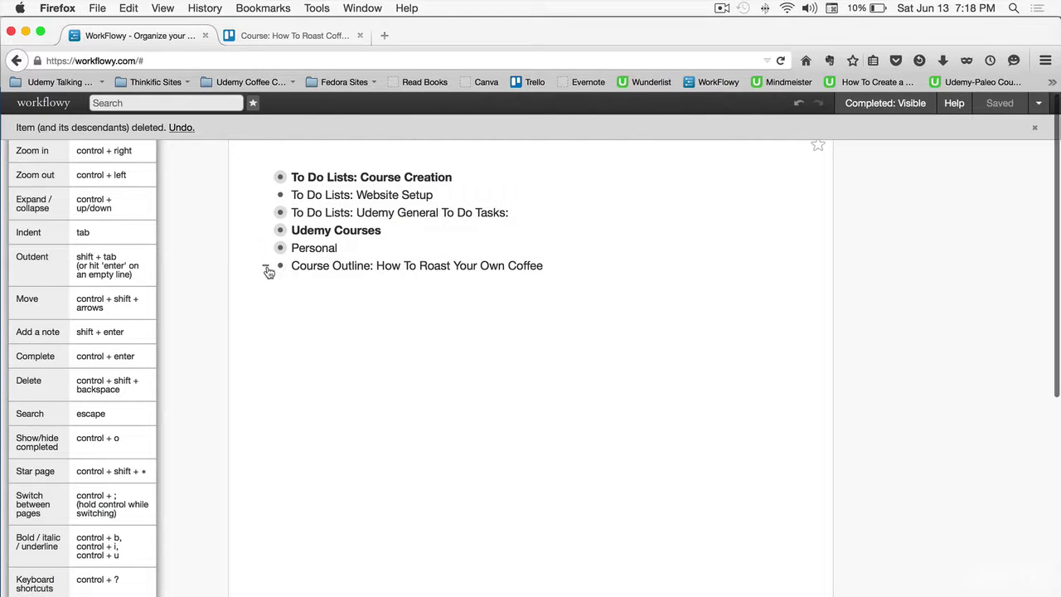
# Step: Expand Course Outline to show Introduction and Sections 1–4, then collapse Section 1
pyautogui.click(265, 266)
pyautogui.scroll(-1, 431, 325)
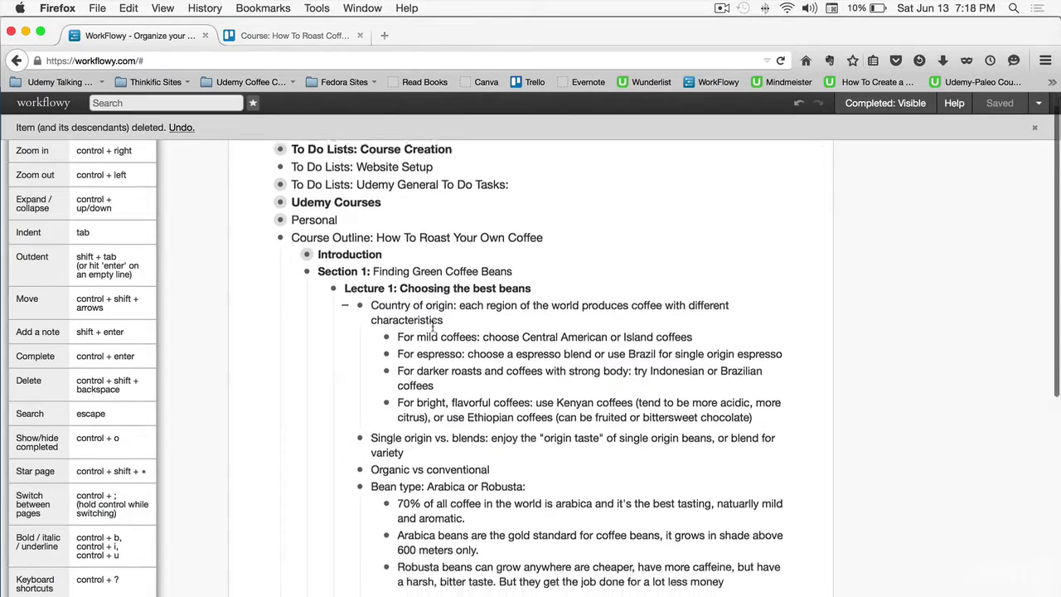
pyautogui.scroll(-2, 431, 326)
pyautogui.scroll(-2, 431, 326)
pyautogui.scroll(2, 432, 326)
pyautogui.scroll(-2, 432, 326)
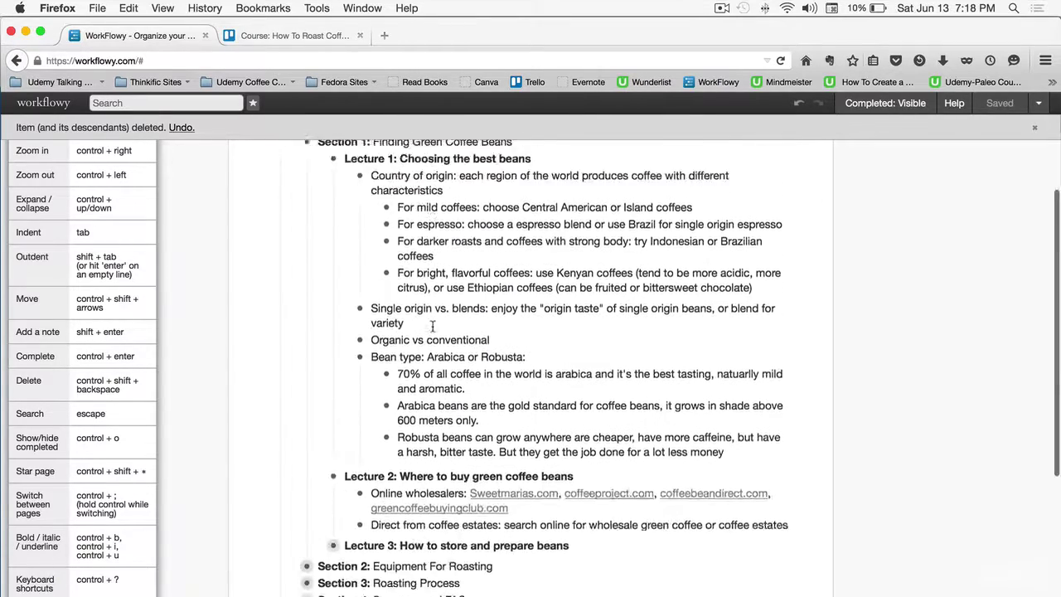
pyautogui.scroll(-2, 433, 328)
pyautogui.scroll(5, 433, 327)
pyautogui.scroll(1, 432, 327)
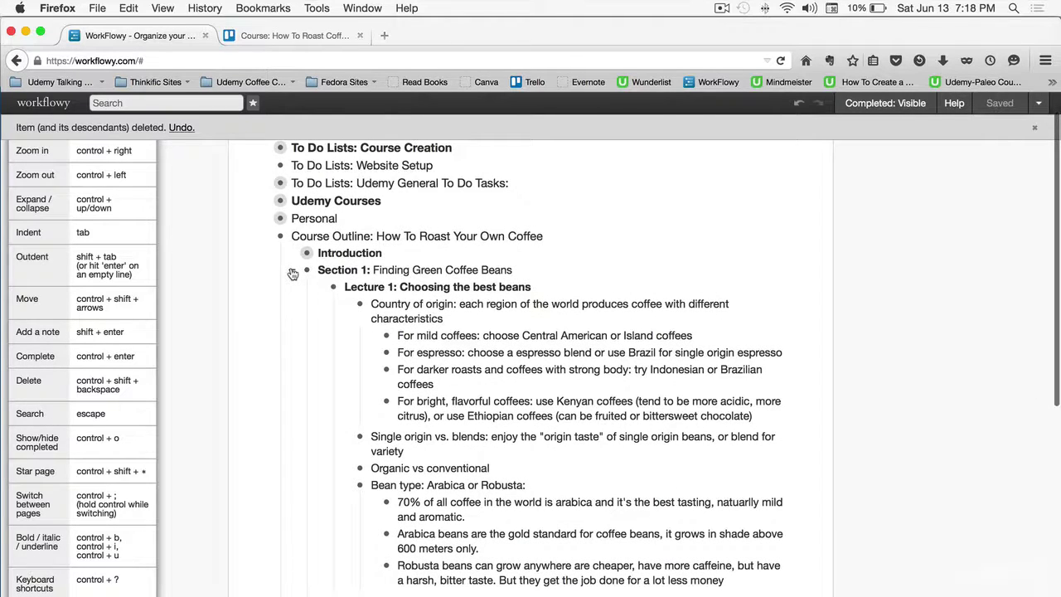
pyautogui.click(293, 272)
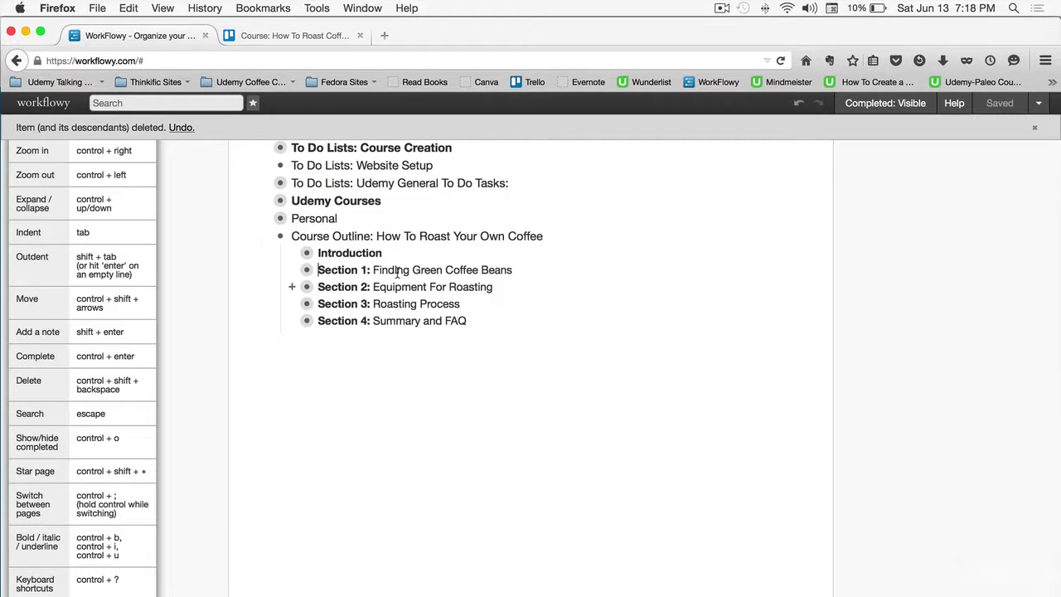
# Step: Zoom into Course Outline and inspect Introduction and Section 1, collapsing Lecture 1 and 2 bullets
pyautogui.click(281, 238)
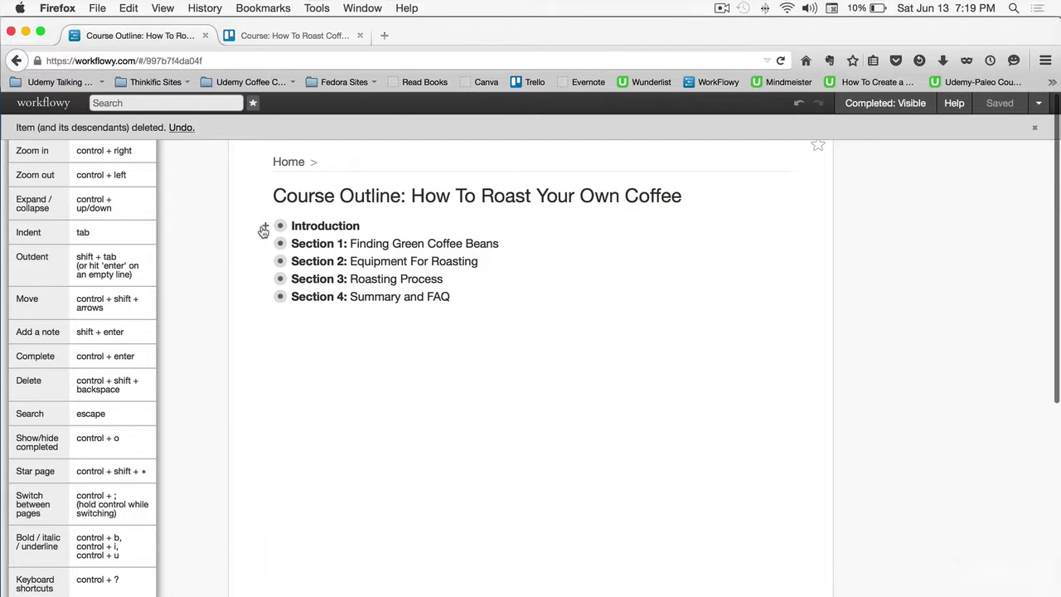
pyautogui.click(264, 230)
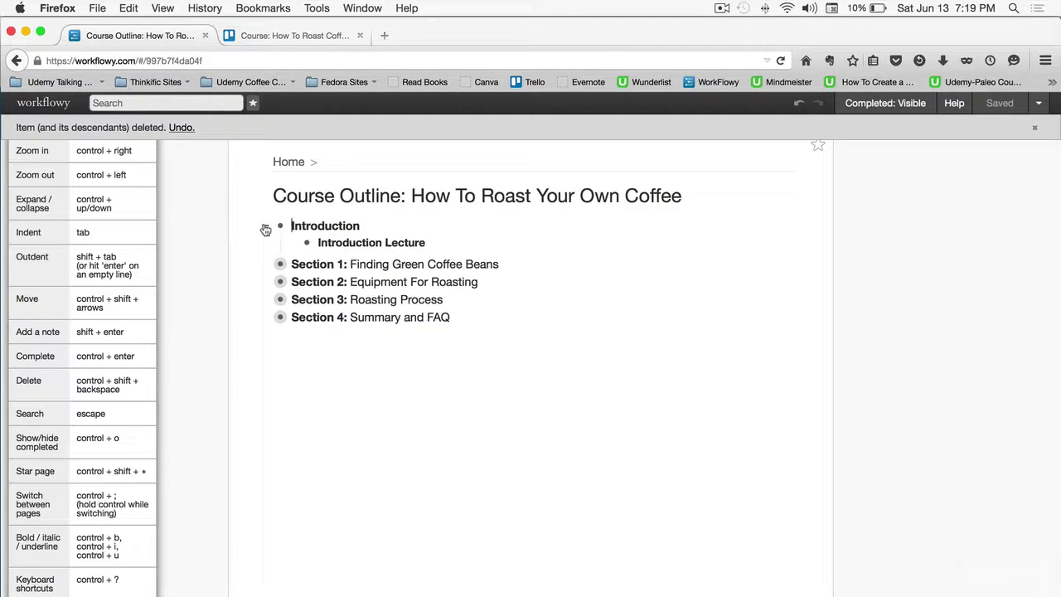
pyautogui.click(265, 229)
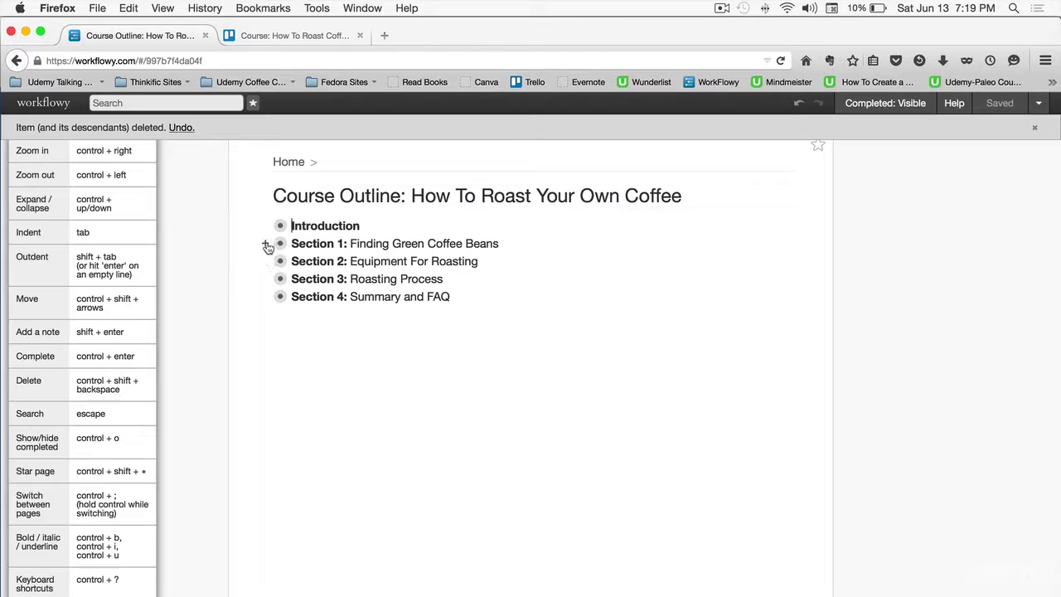
pyautogui.click(267, 246)
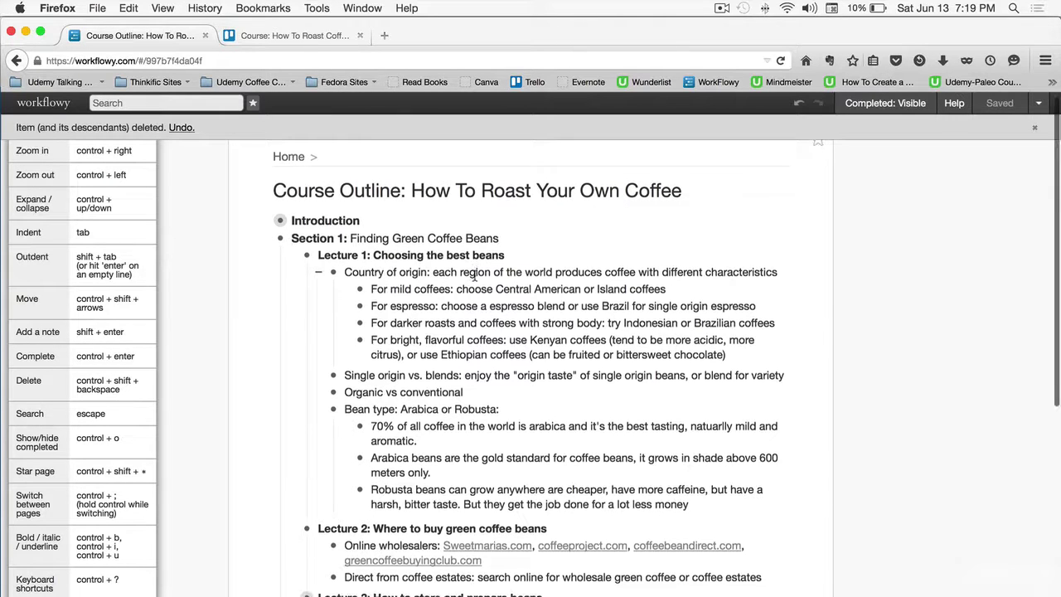
pyautogui.scroll(-3, 476, 276)
pyautogui.scroll(2, 473, 276)
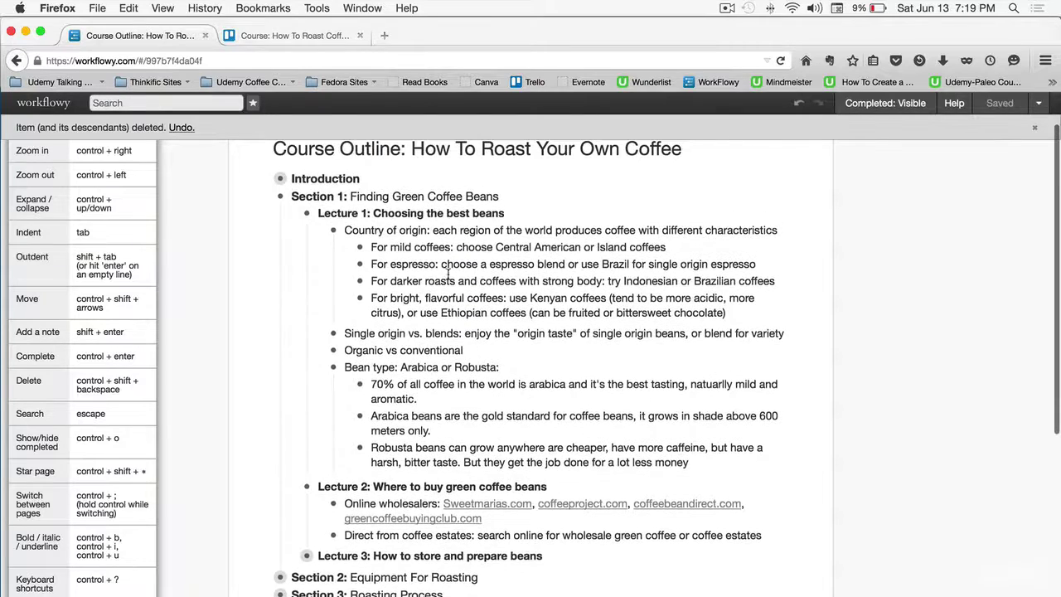
pyautogui.click(294, 216)
pyautogui.click(291, 235)
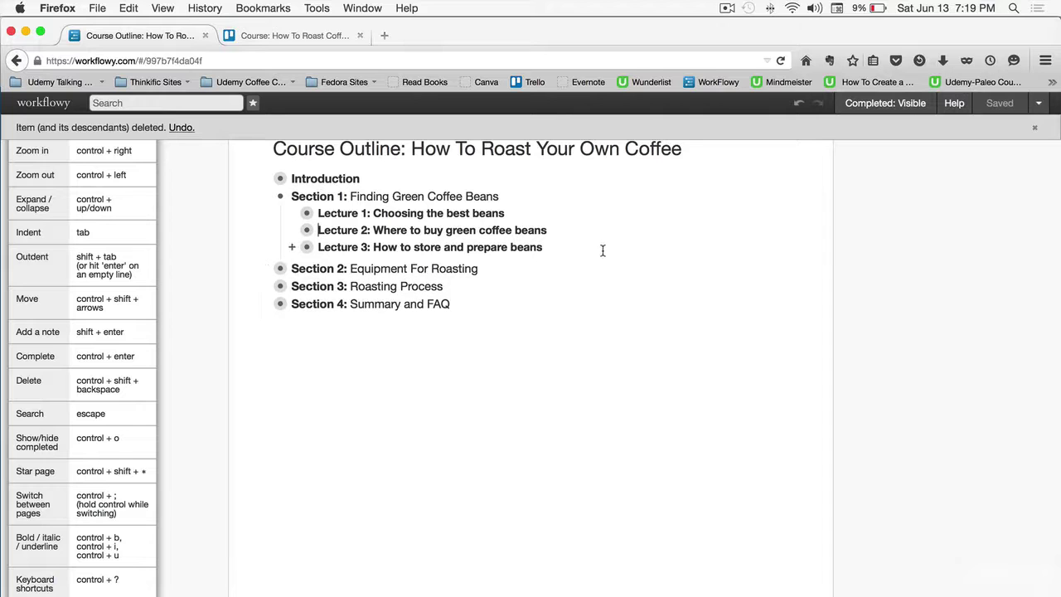
pyautogui.scroll(1, 603, 251)
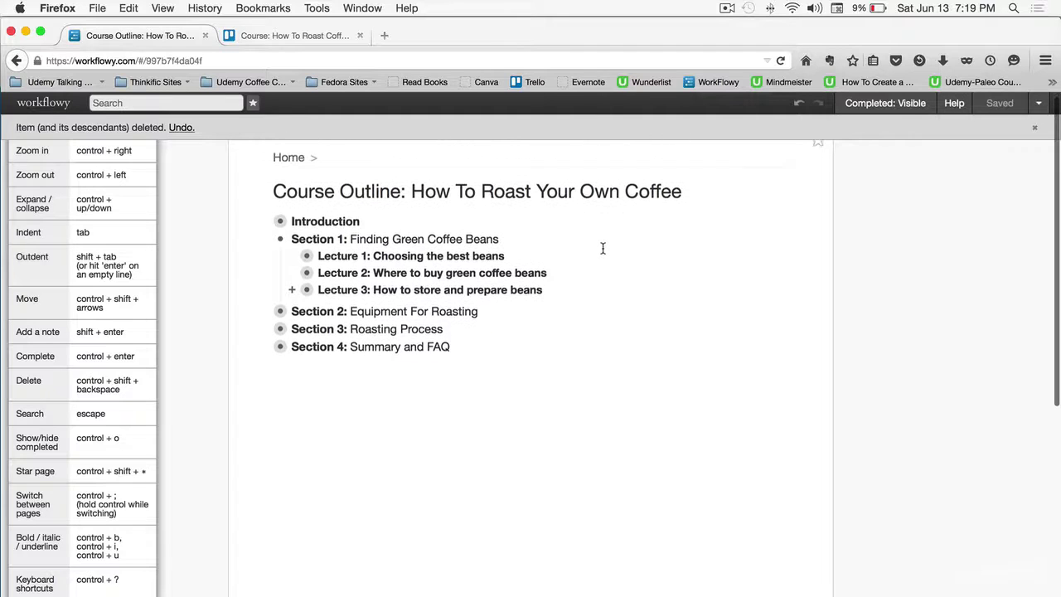
# Step: Return to the home list with the coffee course outline collapsed and the cursor at its end
pyautogui.click(290, 161)
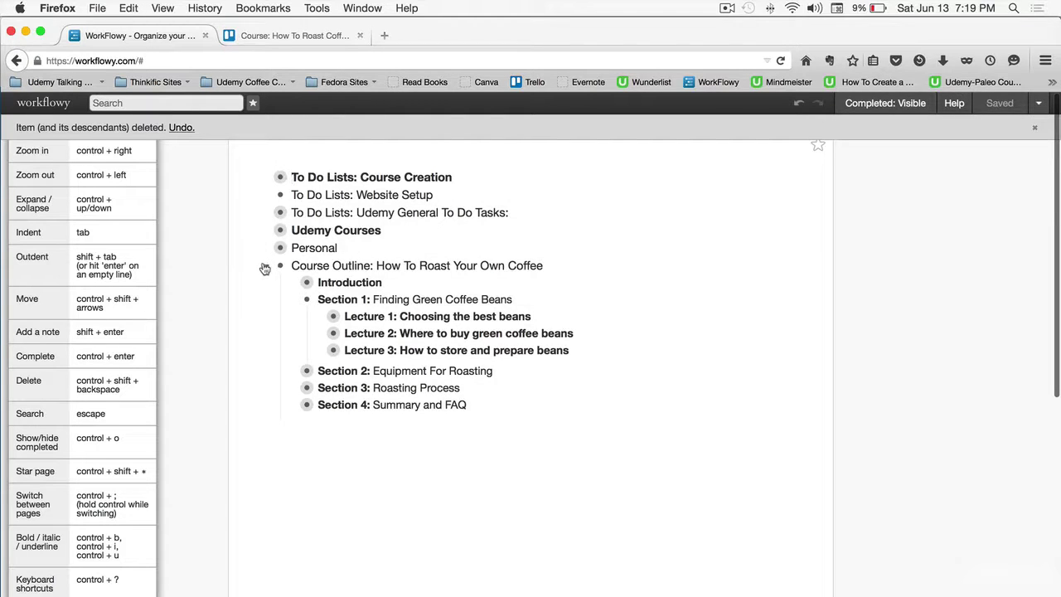
pyautogui.click(264, 267)
pyautogui.click(574, 266)
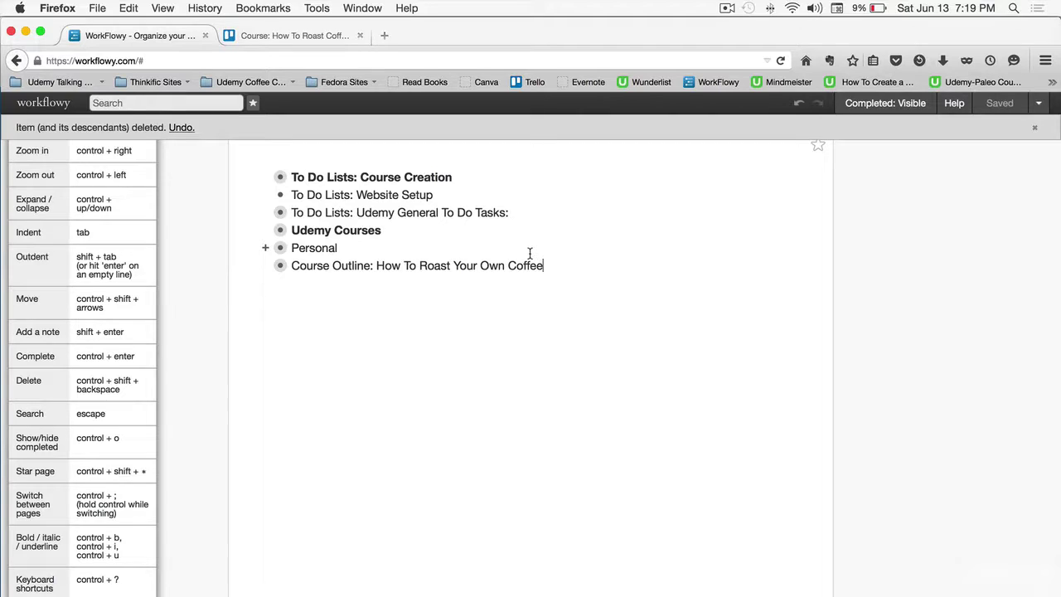
# Step: Add a new top-level item named 'New Course Test' below the course outline
pyautogui.press('Return')
pyautogui.write('New')
pyautogui.write('Couse')
pyautogui.press('BackSpace')
pyautogui.press('BackSpace')
pyautogui.write('rse ')
pyautogui.write('Titl')
pyautogui.press('BackSpace')
pyautogui.press('BackSpace')
pyautogui.press('BackSpace')
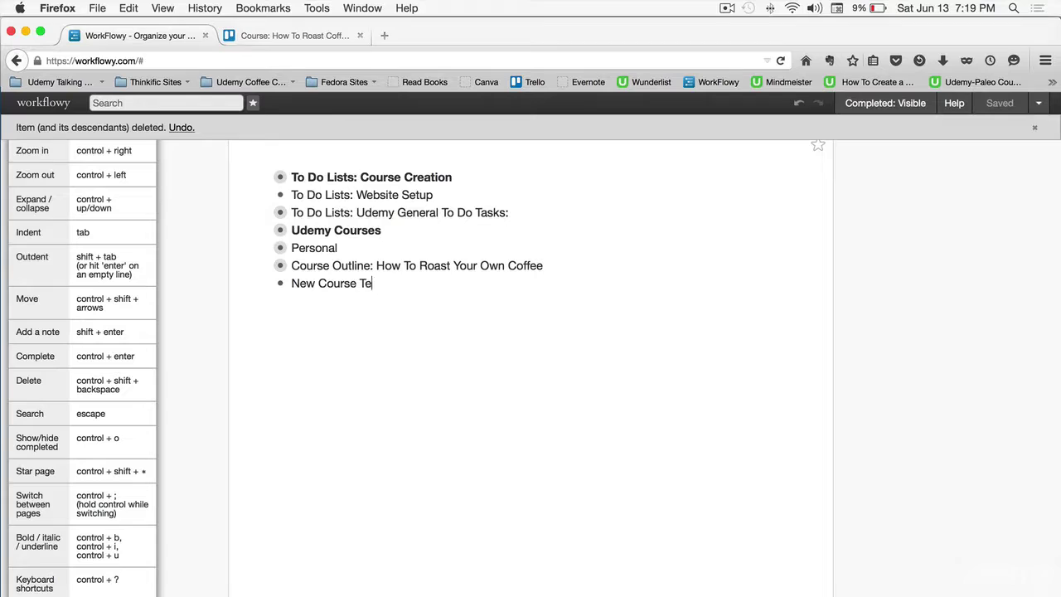
pyautogui.write('st')
# Step: Nest Introduction, Section 1 and Section 2 as children of New Course Test
pyautogui.press('Return')
pyautogui.press('Tab')
pyautogui.write('tr')
pyautogui.write('oduction')
pyautogui.press('Return')
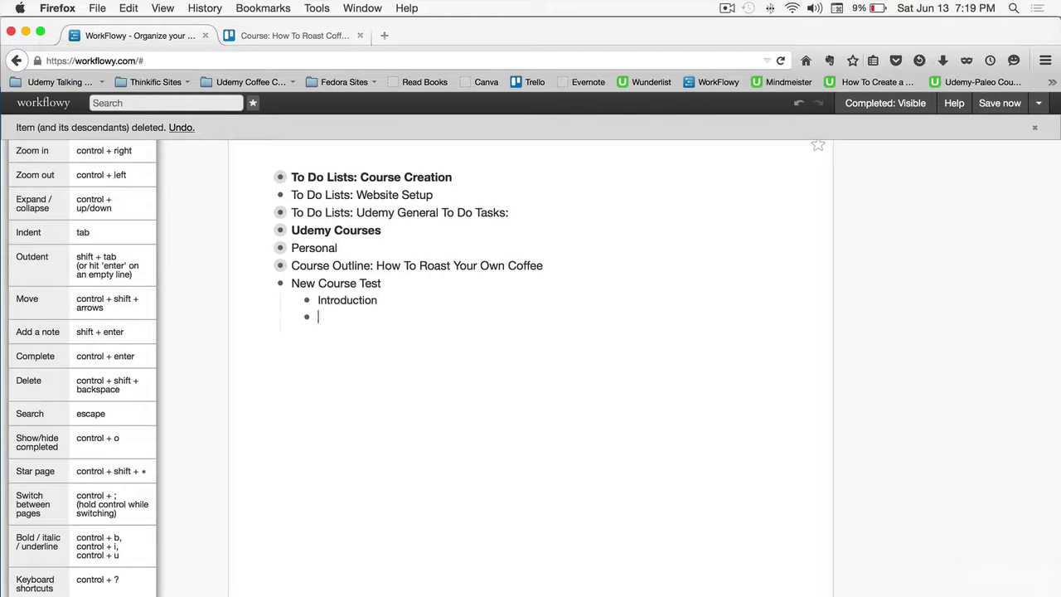
pyautogui.write('Section 1')
pyautogui.press('Return')
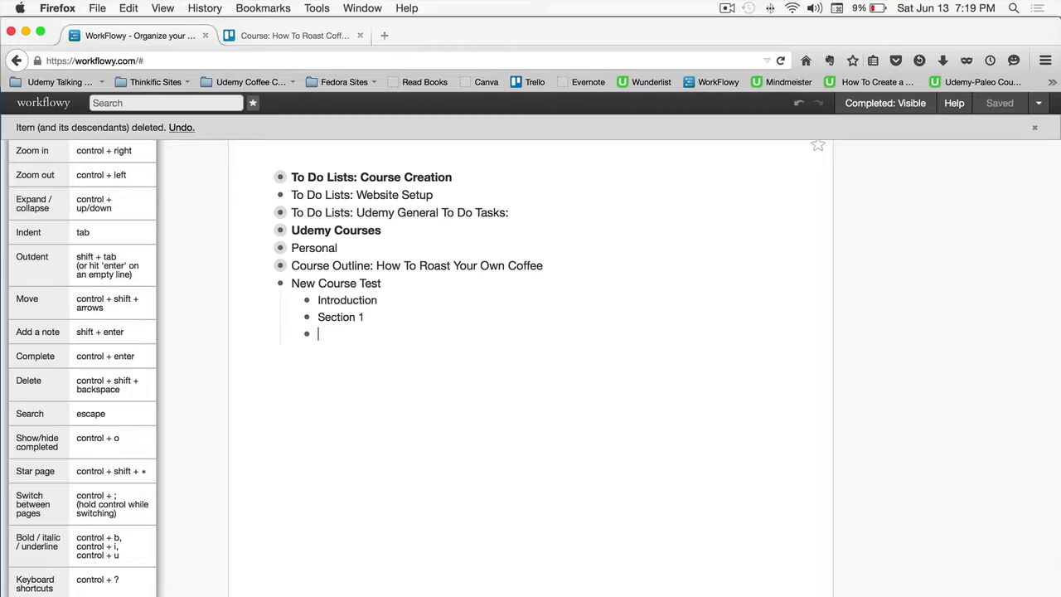
pyautogui.write('Section 2')
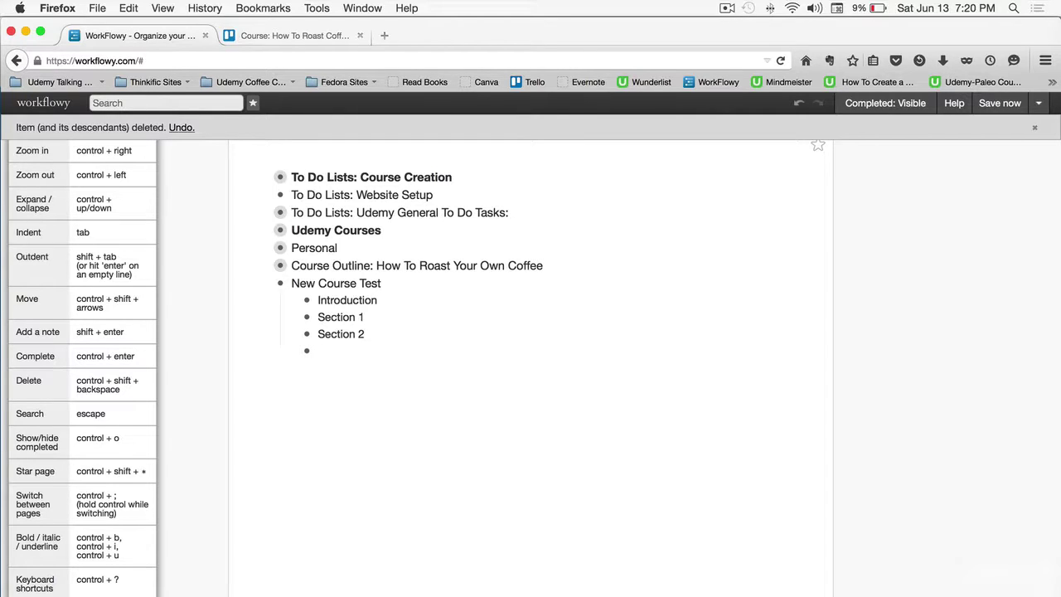
# Step: Add Lecture 3 and Lecture 4 nested under Section 2
pyautogui.press('Tab')
pyautogui.write('c')
pyautogui.write('ture ')
pyautogui.write('3')
pyautogui.press('Return')
pyautogui.write('ecture ')
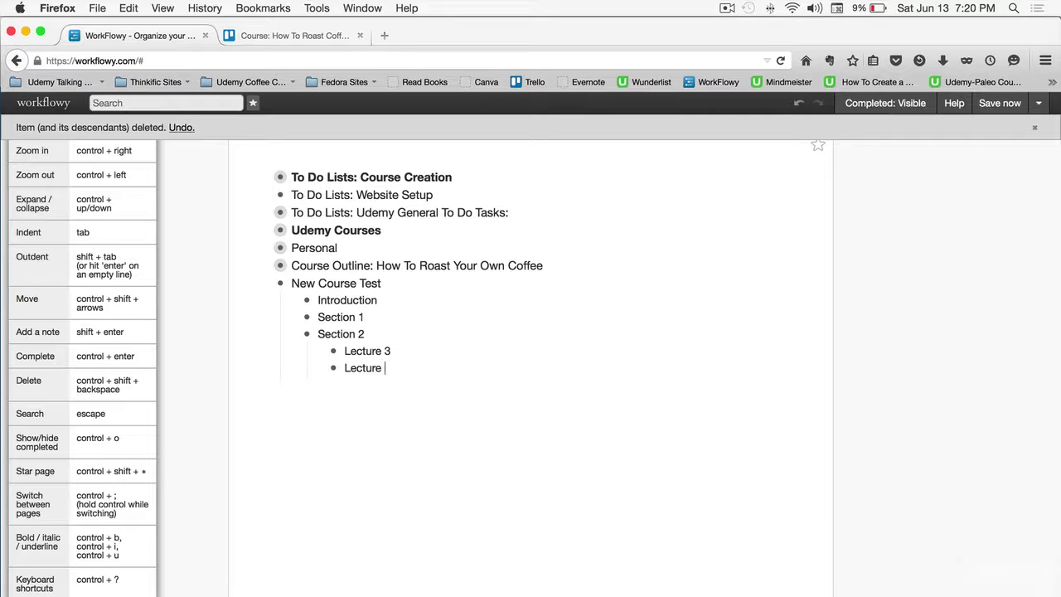
pyautogui.write('4')
# Step: Add Lecture 1 and Lecture 2 under Section 1, then zoom into New Course Test
pyautogui.click(389, 315)
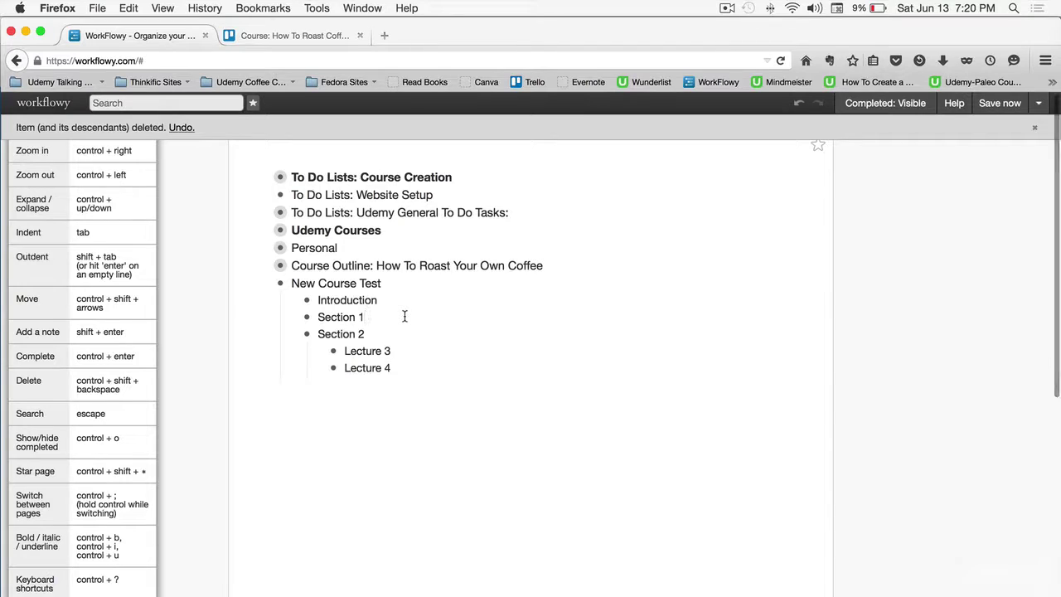
pyautogui.press('Return')
pyautogui.press('Tab')
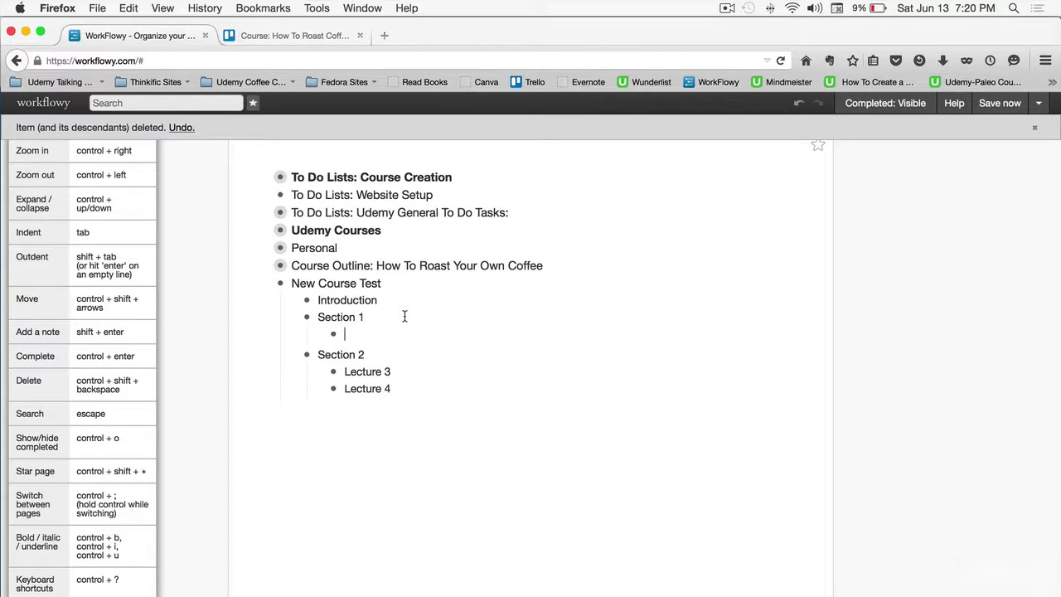
pyautogui.write('Lectu')
pyautogui.write('re 1')
pyautogui.press('Return')
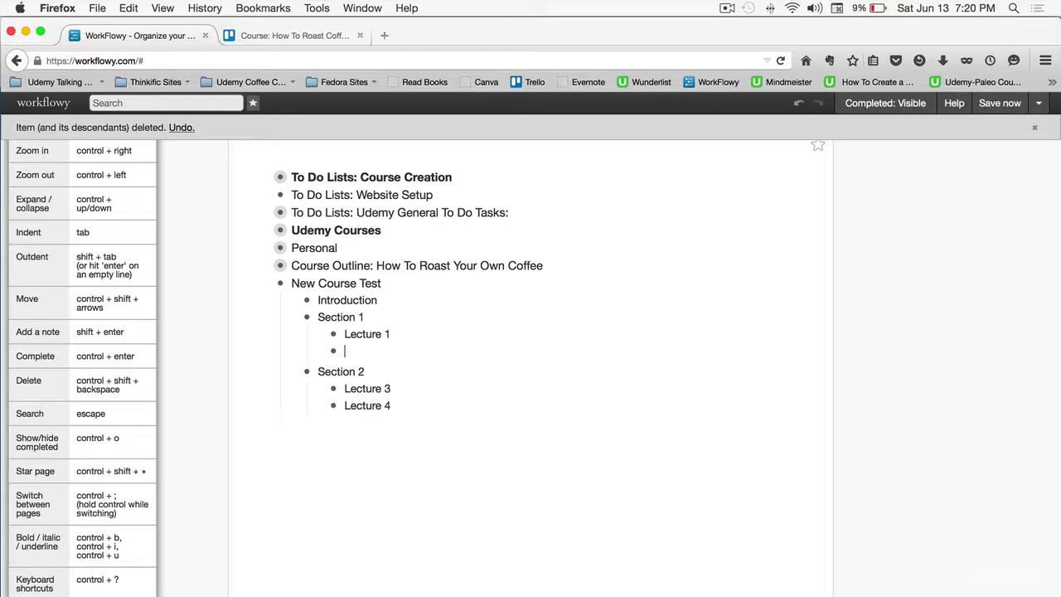
pyautogui.write('Lecture ')
pyautogui.write('2')
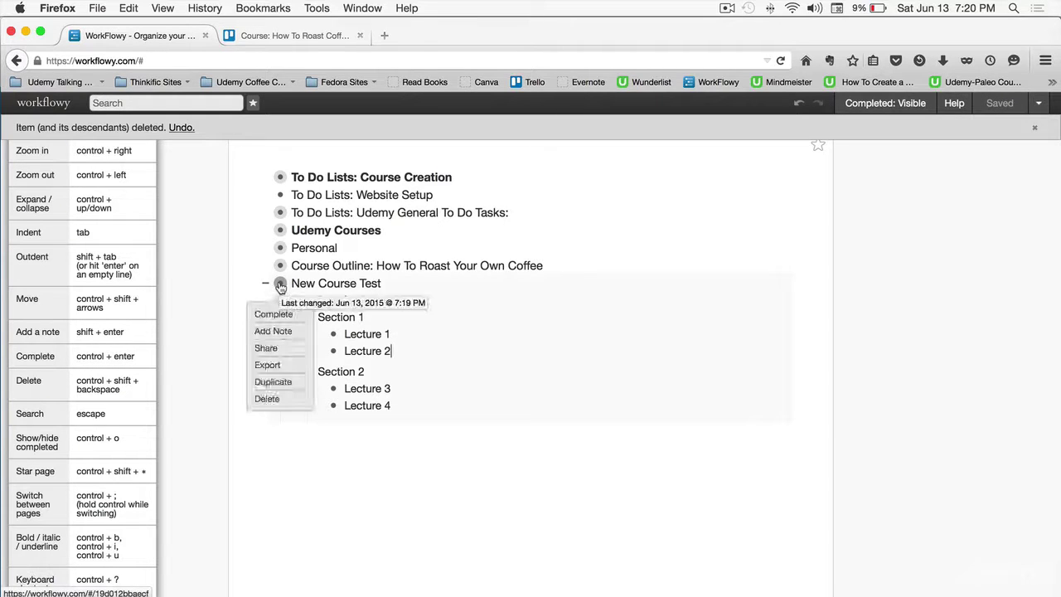
pyautogui.click(280, 284)
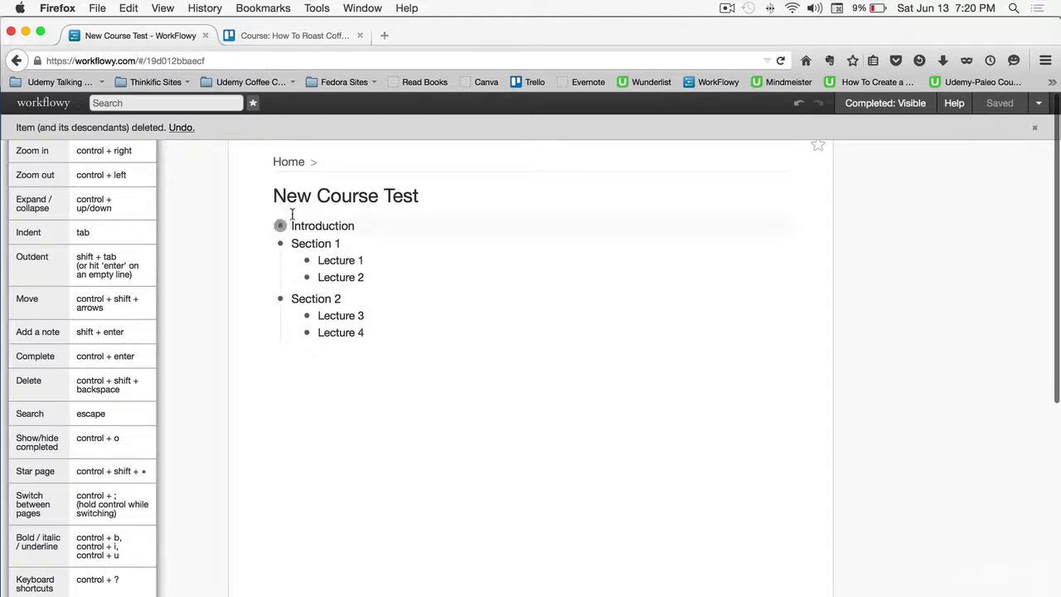
# Step: Reopen the New Course Test outline from Home, then switch to the Trello coffee beans board
pyautogui.click(296, 163)
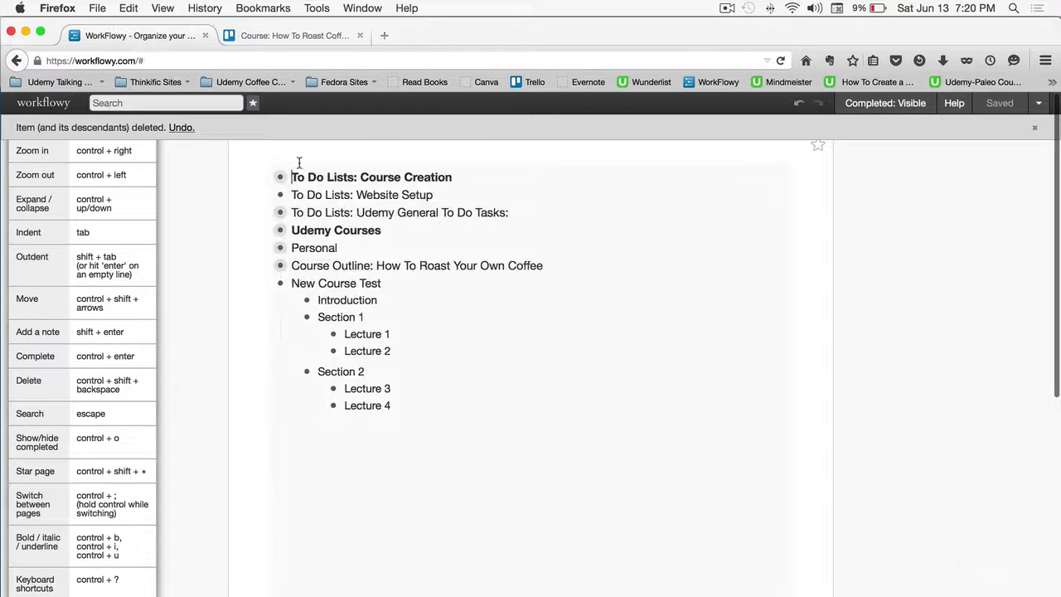
pyautogui.click(279, 285)
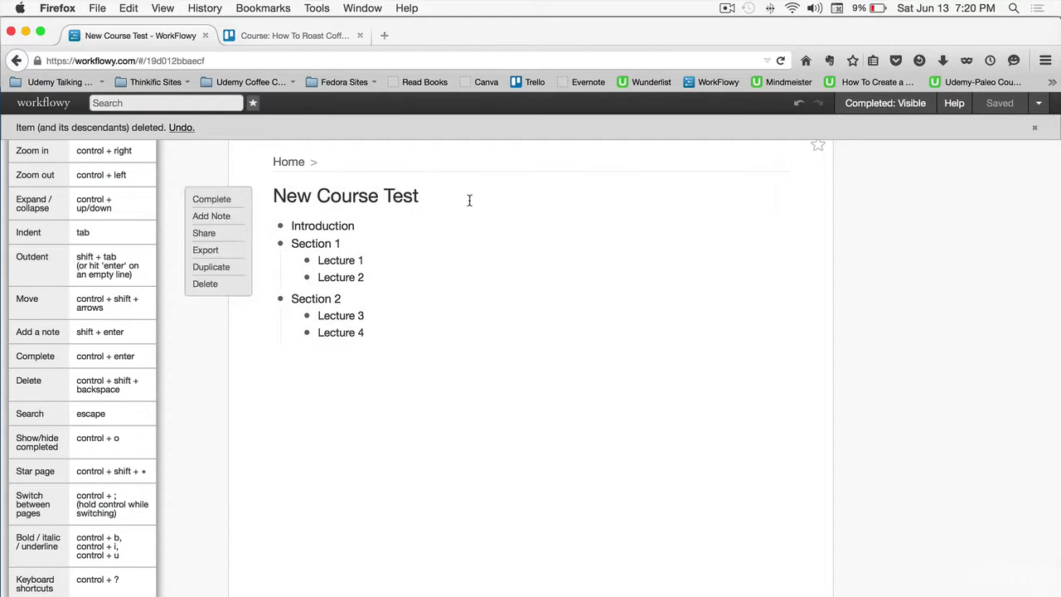
pyautogui.click(296, 37)
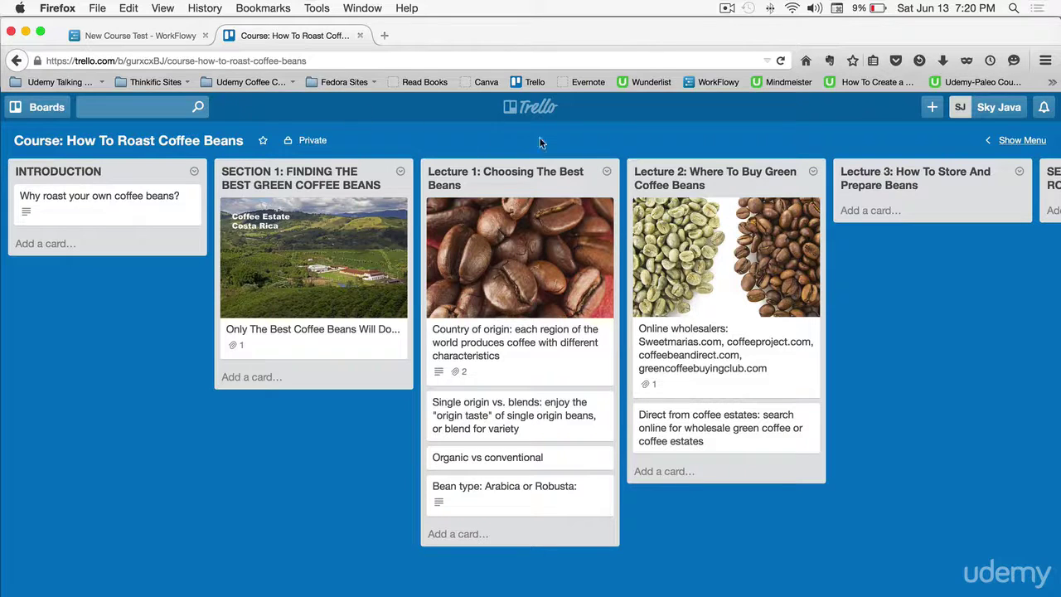
pyautogui.click(531, 108)
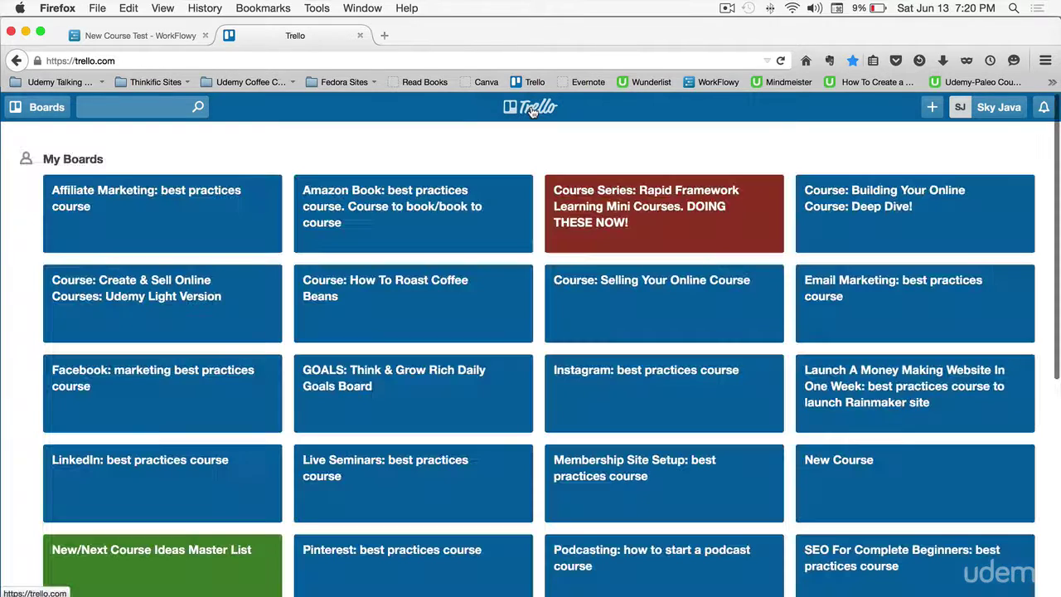
pyautogui.moveTo(562, 238)
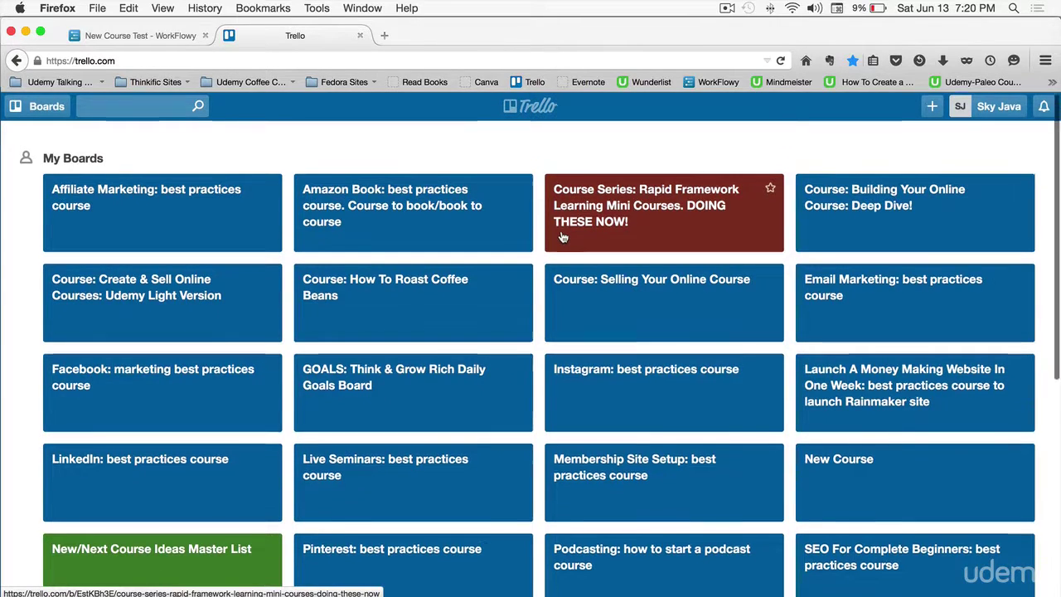
pyautogui.scroll(-3, 562, 238)
pyautogui.scroll(-2, 562, 238)
pyautogui.scroll(2, 562, 238)
pyautogui.scroll(3, 562, 238)
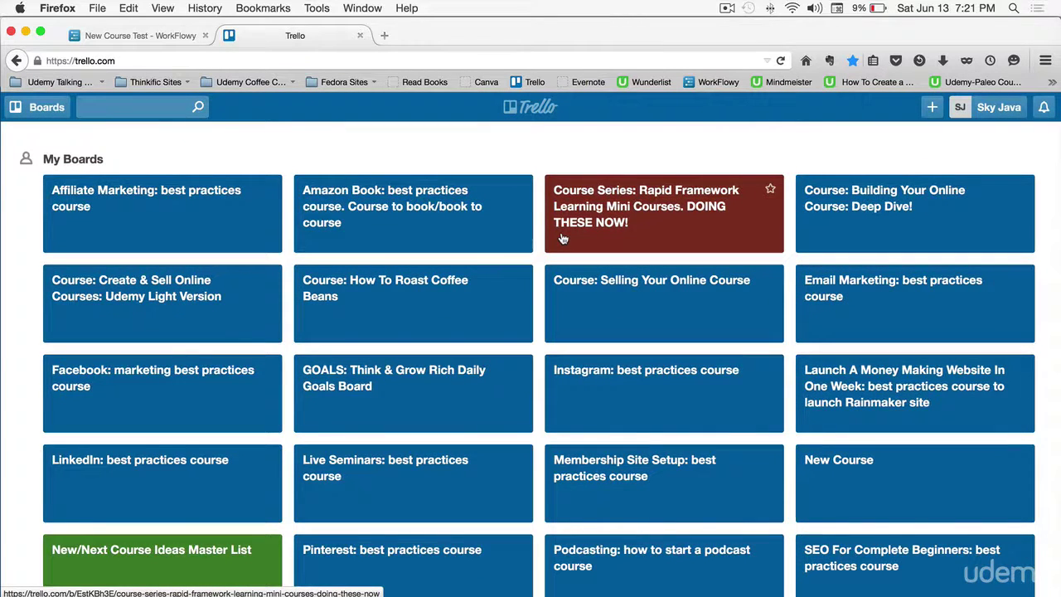
pyautogui.click(382, 299)
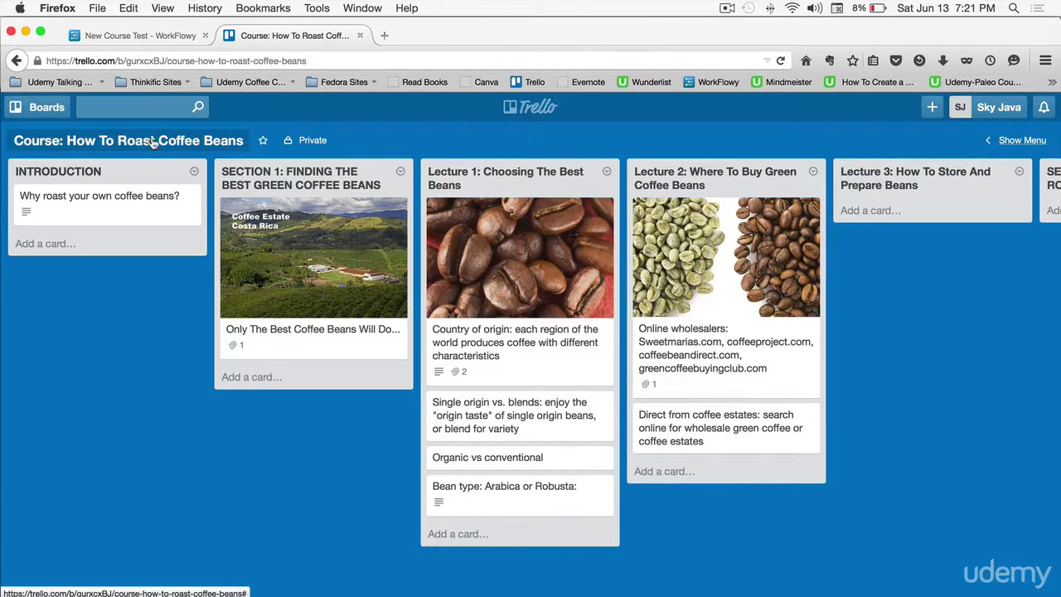
pyautogui.hscroll(2, 165, 197)
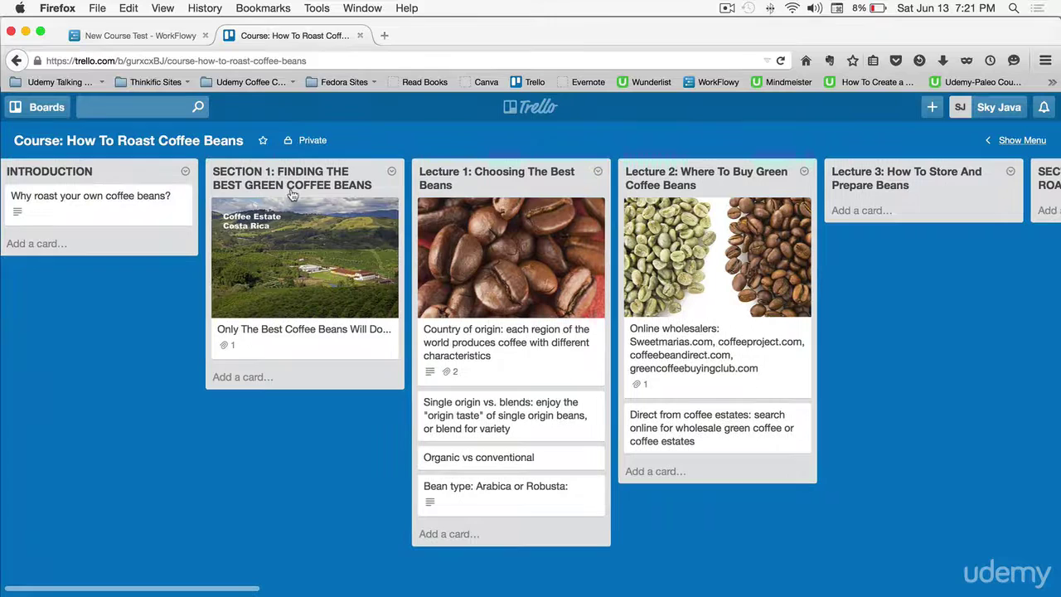
pyautogui.hscroll(1, 614, 209)
pyautogui.hscroll(8, 591, 212)
pyautogui.hscroll(15, 590, 213)
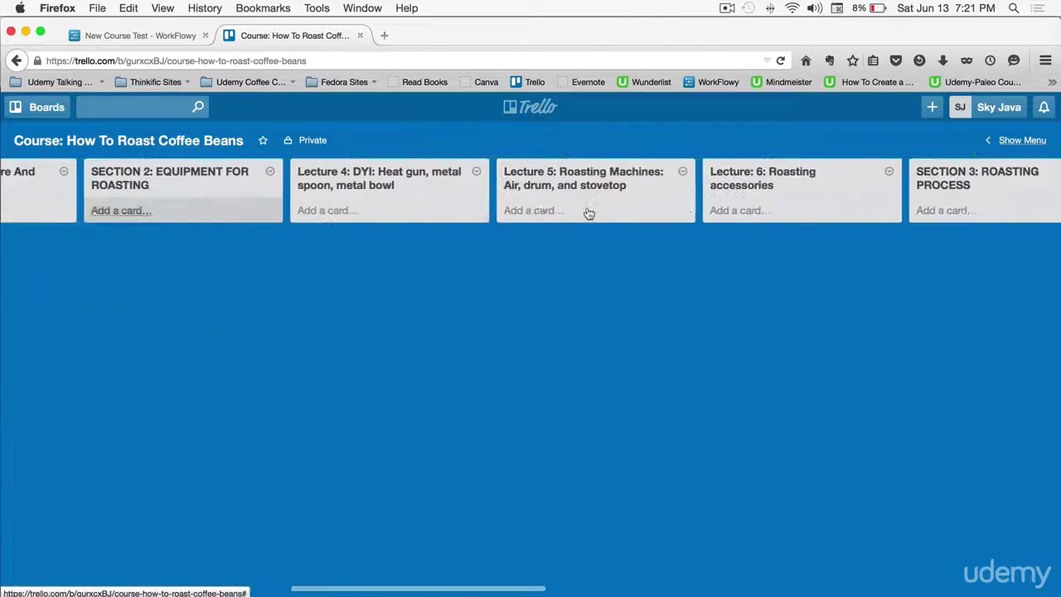
pyautogui.hscroll(4, 589, 212)
pyautogui.hscroll(6, 587, 213)
pyautogui.hscroll(2, 586, 213)
pyautogui.hscroll(-6, 586, 214)
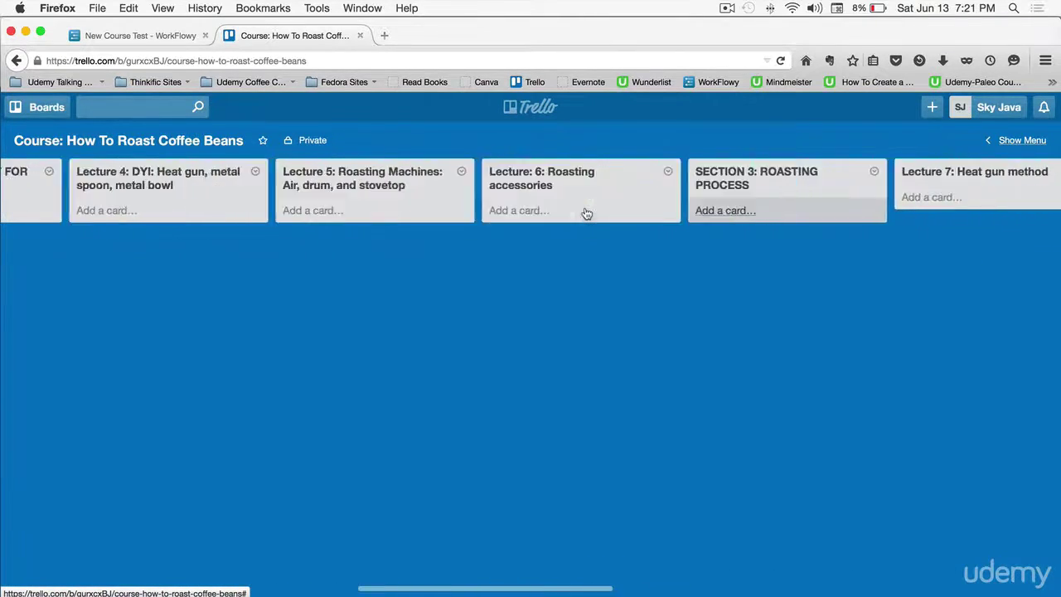
pyautogui.hscroll(-8, 586, 214)
pyautogui.hscroll(-1, 586, 214)
pyautogui.hscroll(-7, 586, 214)
pyautogui.hscroll(-4, 586, 213)
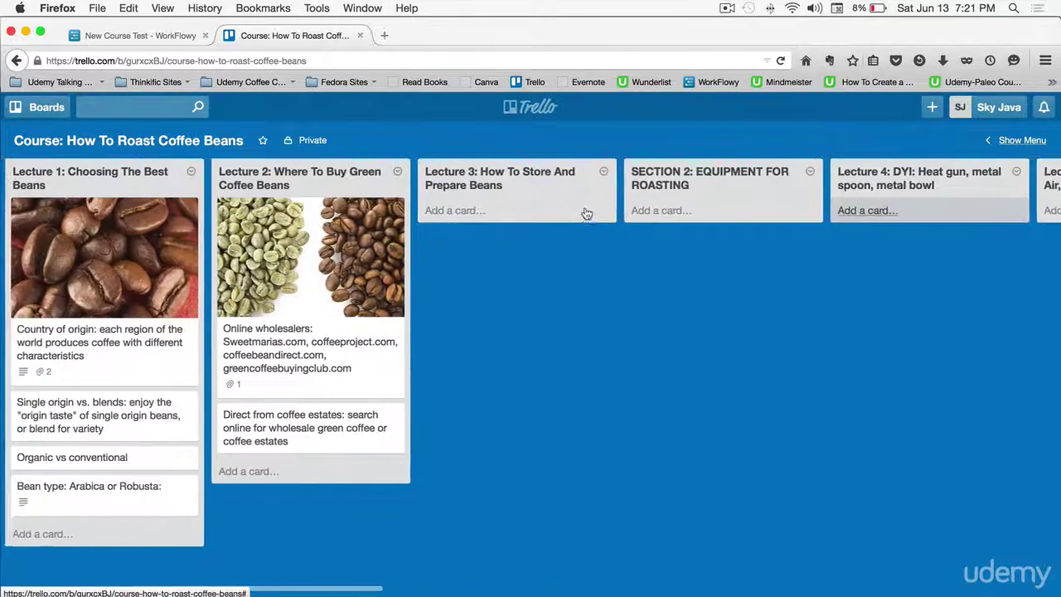
pyautogui.hscroll(-10, 585, 213)
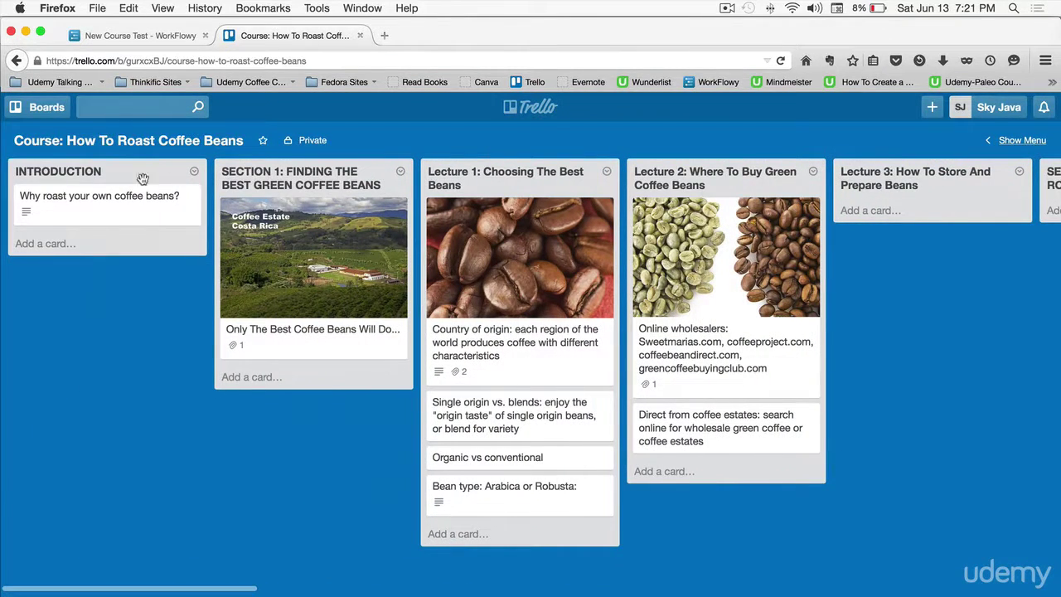
pyautogui.hscroll(1, 315, 174)
pyautogui.hscroll(3, 315, 174)
pyautogui.hscroll(2, 313, 174)
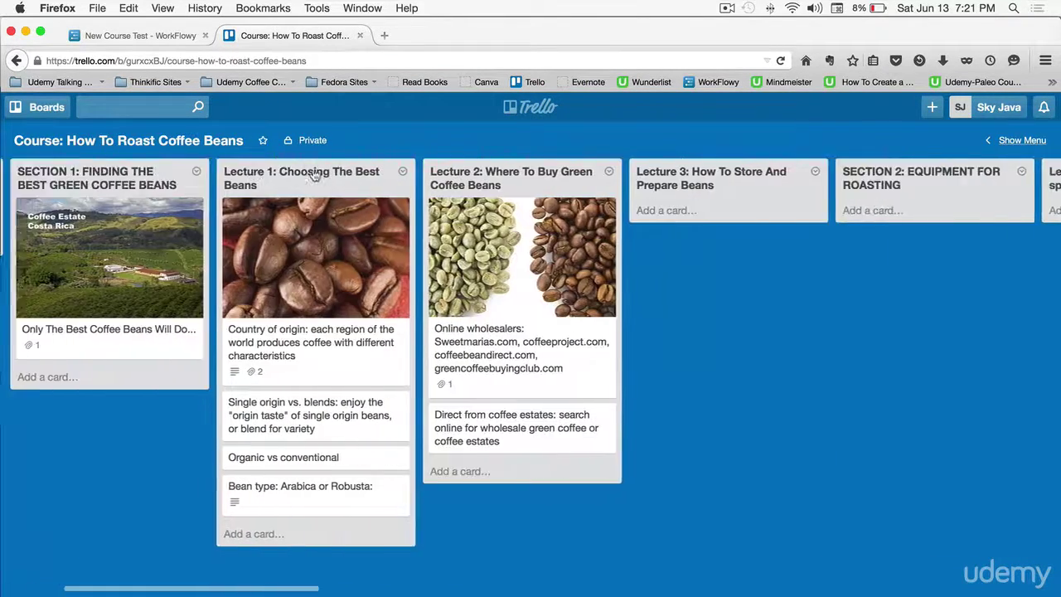
pyautogui.hscroll(-6, 313, 174)
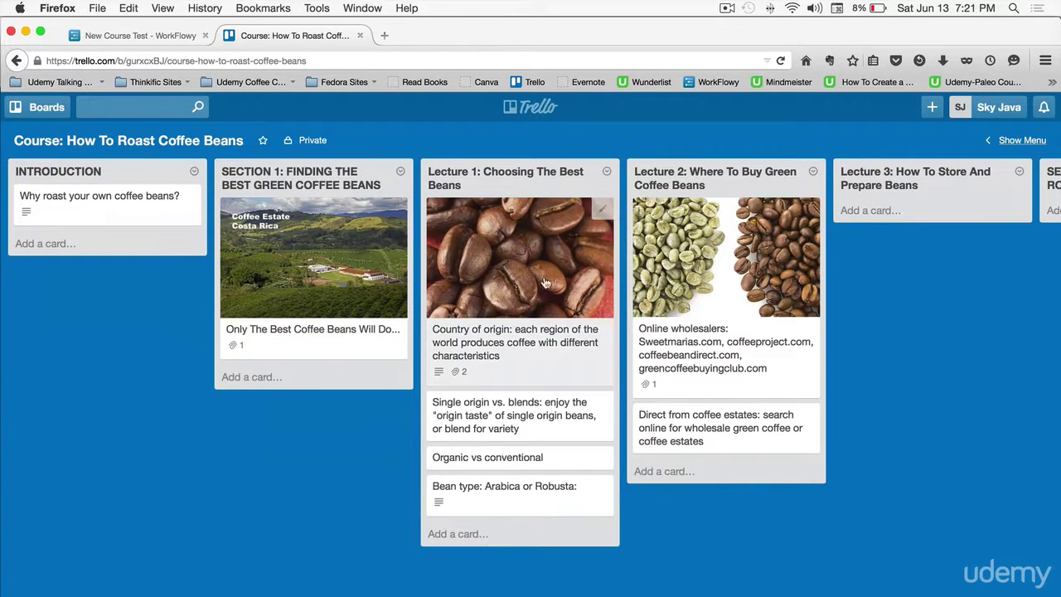
pyautogui.hscroll(2, 548, 232)
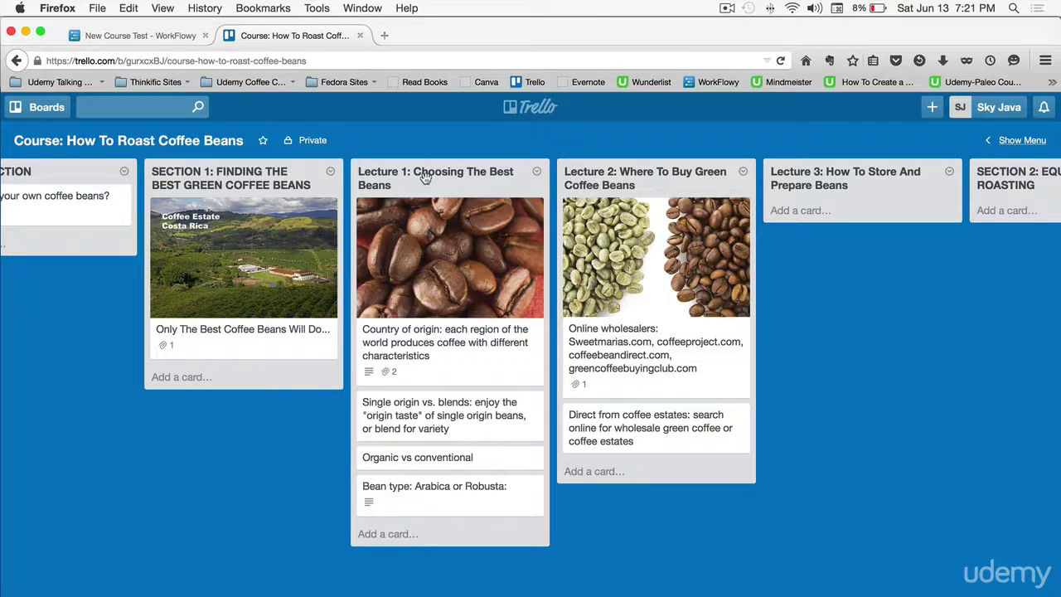
pyautogui.hscroll(1, 415, 178)
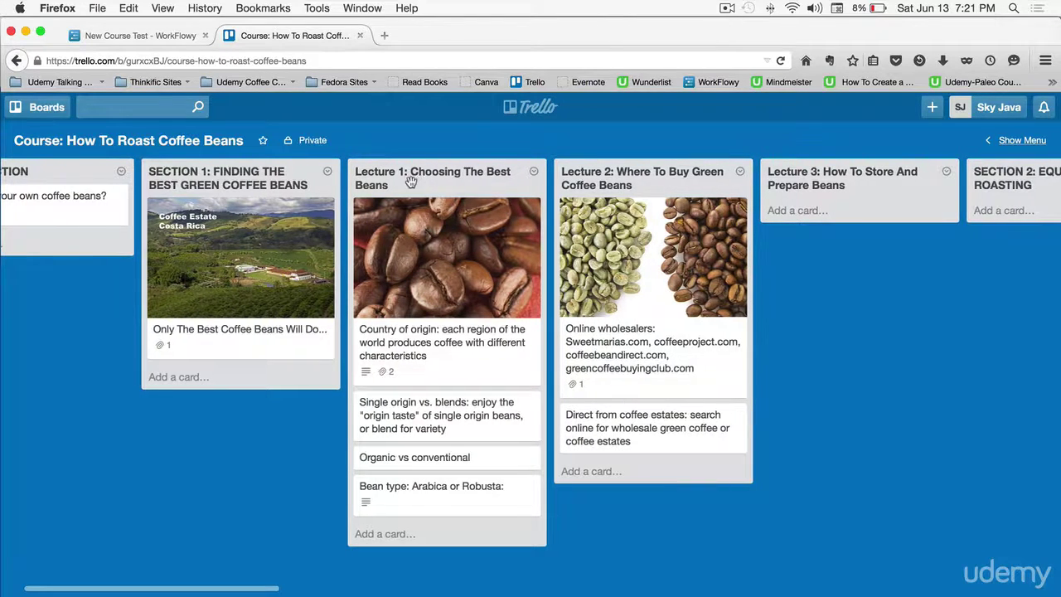
pyautogui.hscroll(-2, 414, 181)
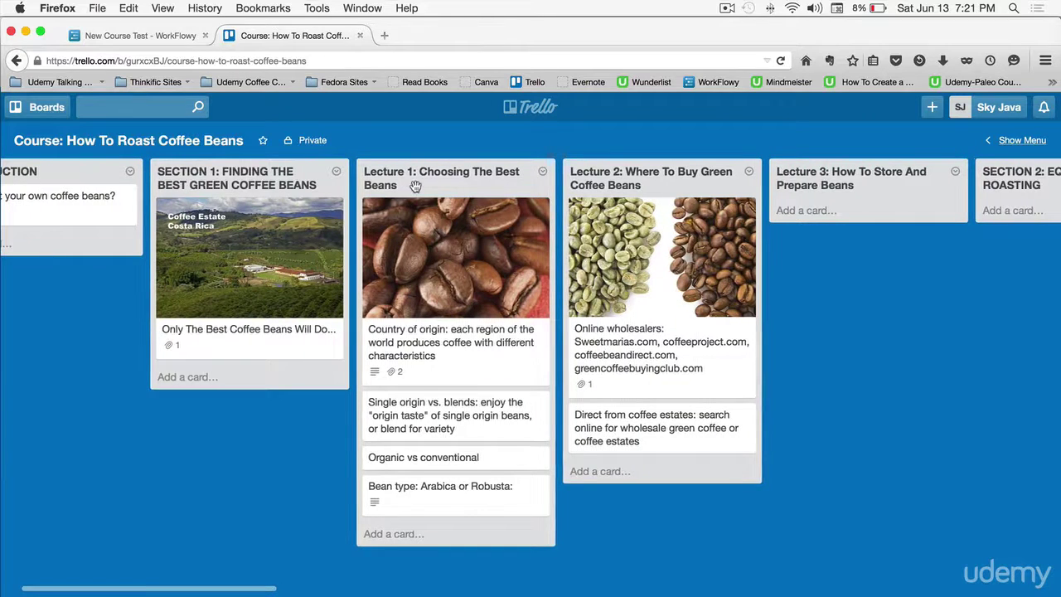
pyautogui.hscroll(2, 414, 184)
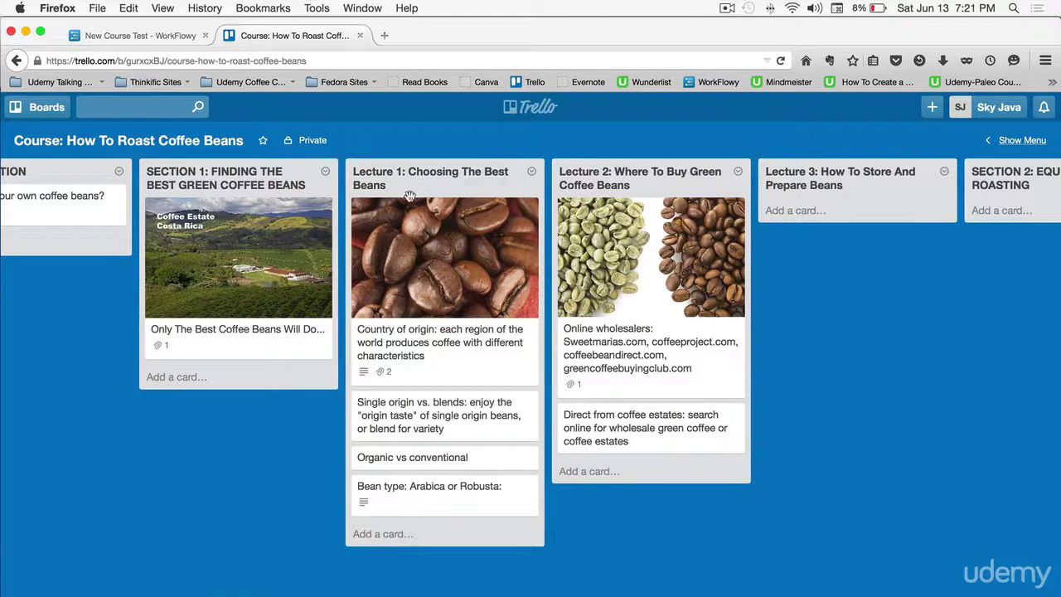
pyautogui.hscroll(2, 417, 274)
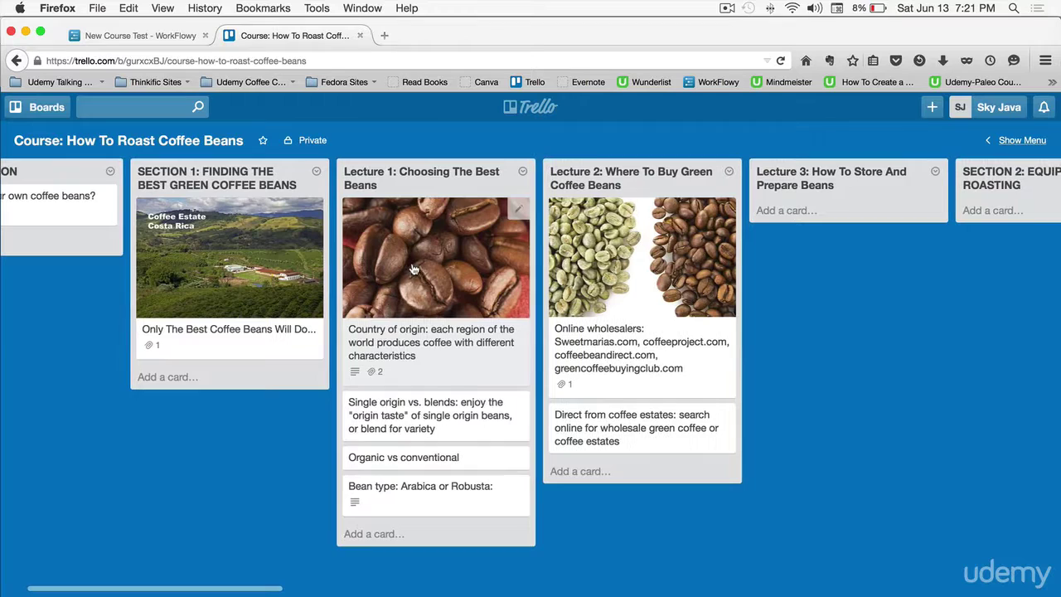
pyautogui.hscroll(3, 411, 216)
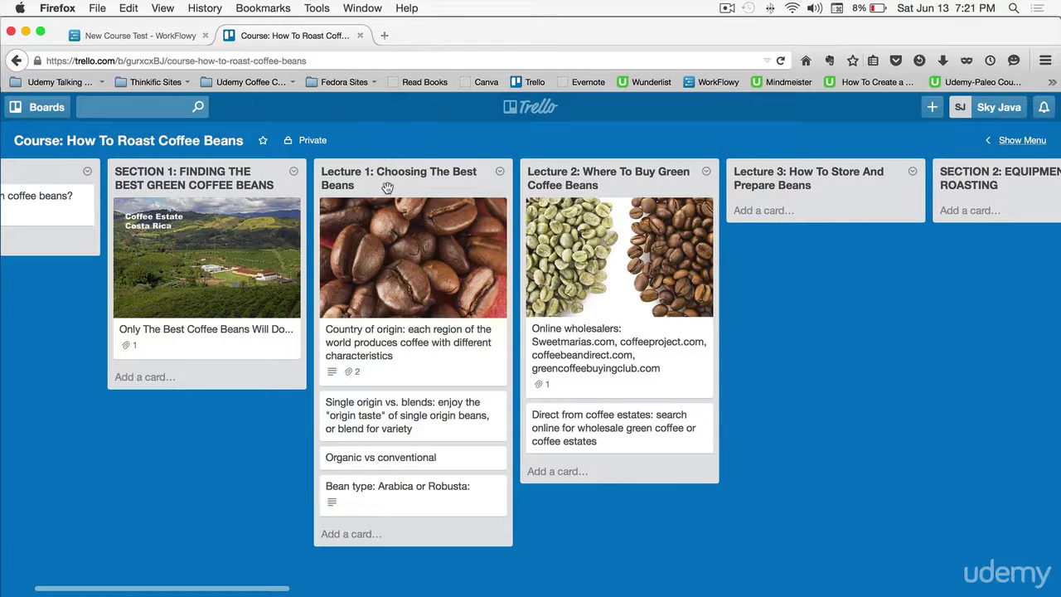
pyautogui.click(370, 414)
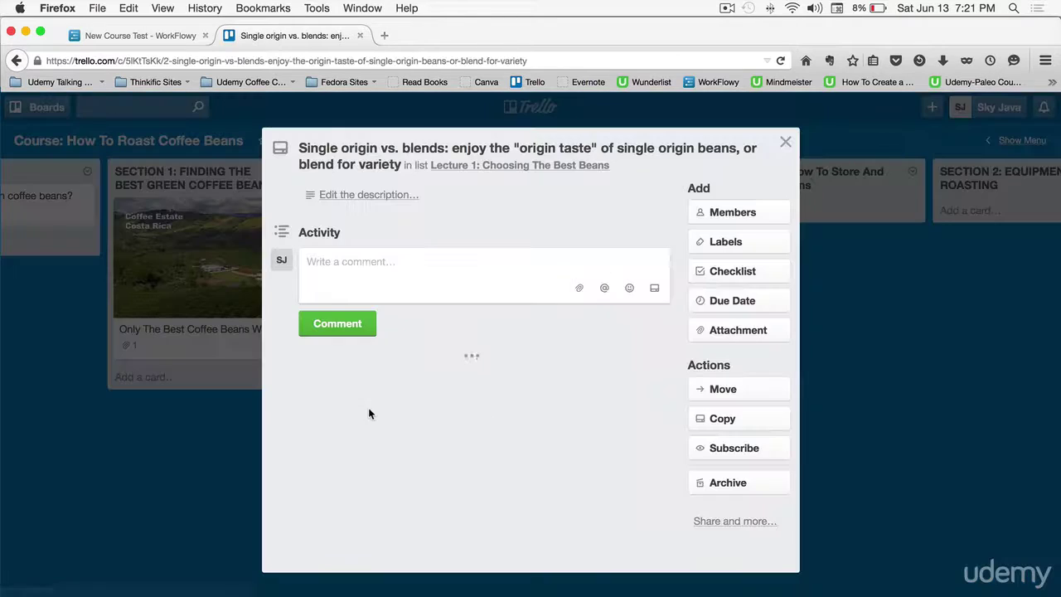
pyautogui.click(784, 141)
pyautogui.click(380, 341)
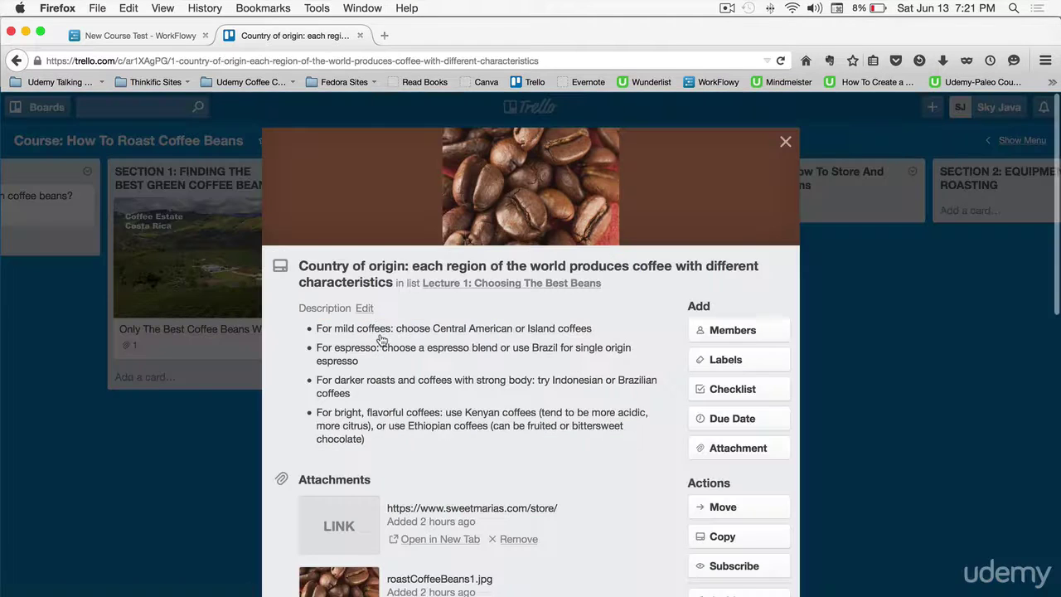
pyautogui.scroll(-2, 523, 331)
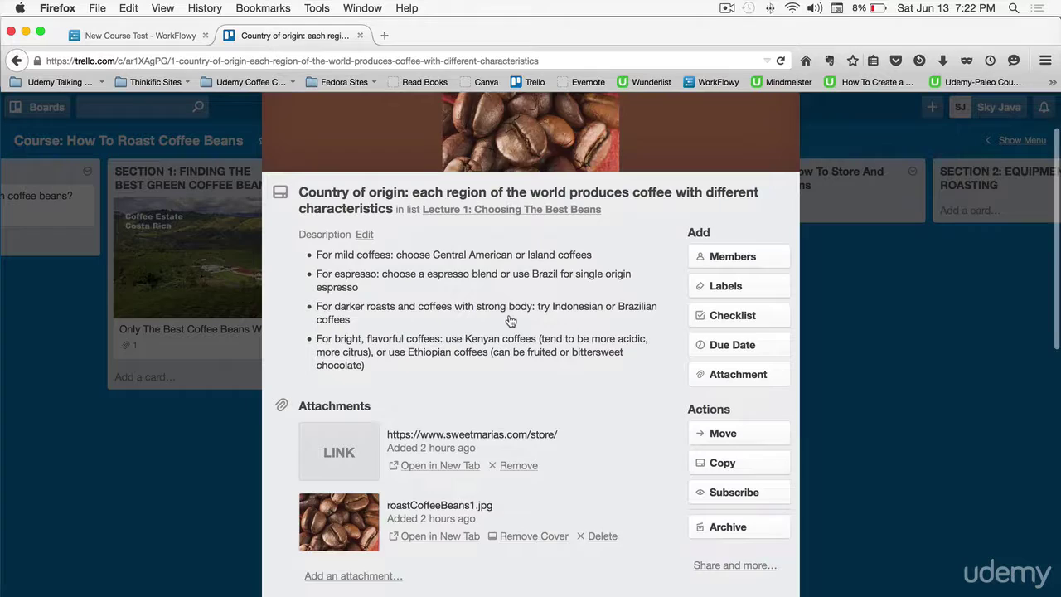
pyautogui.scroll(-2, 464, 331)
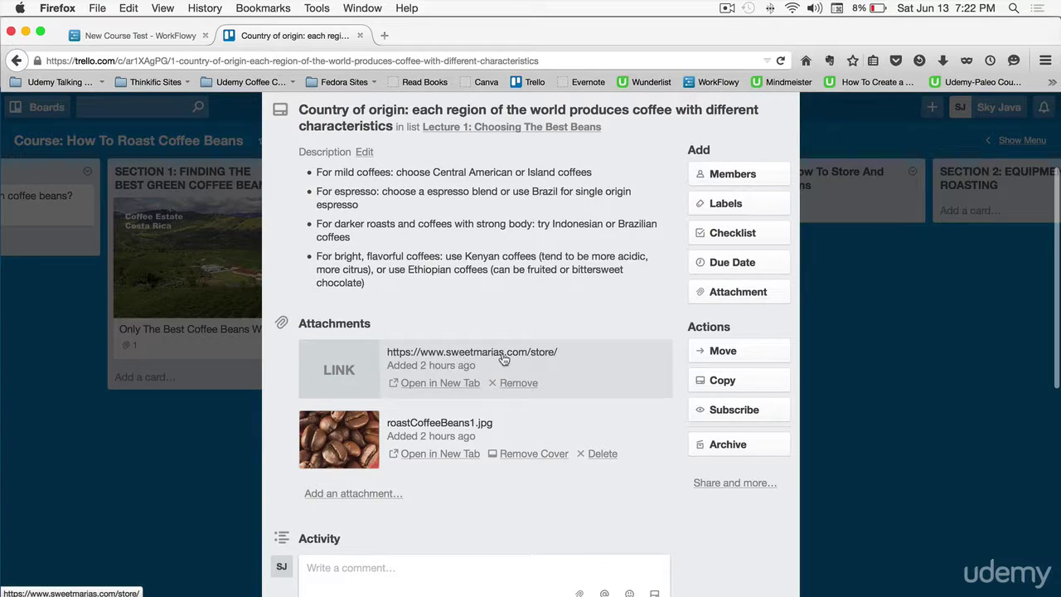
pyautogui.scroll(1, 505, 361)
pyautogui.scroll(-5, 504, 362)
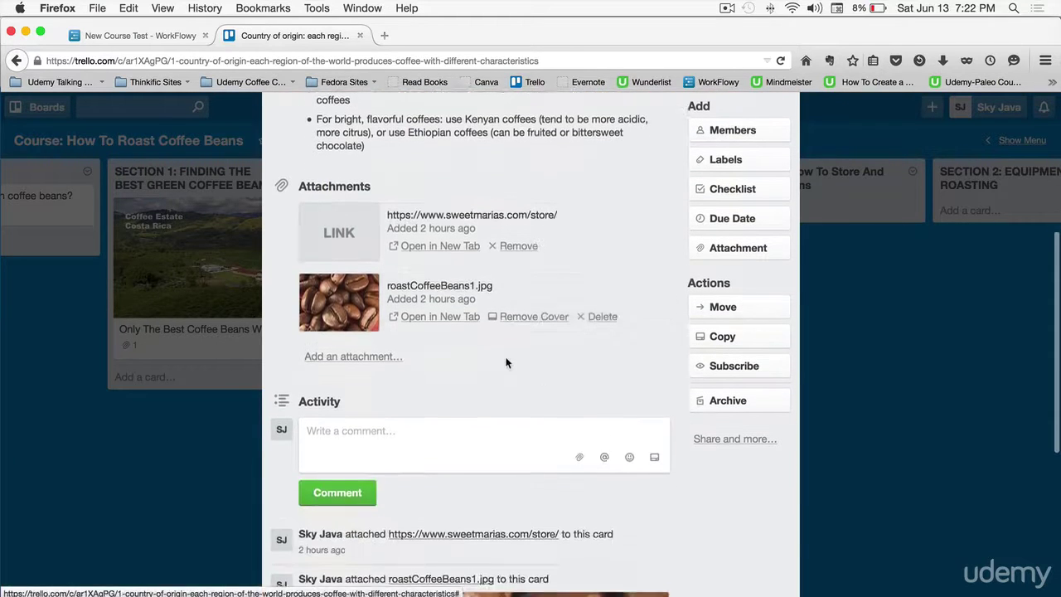
pyautogui.scroll(-2, 502, 365)
pyautogui.scroll(-3, 499, 366)
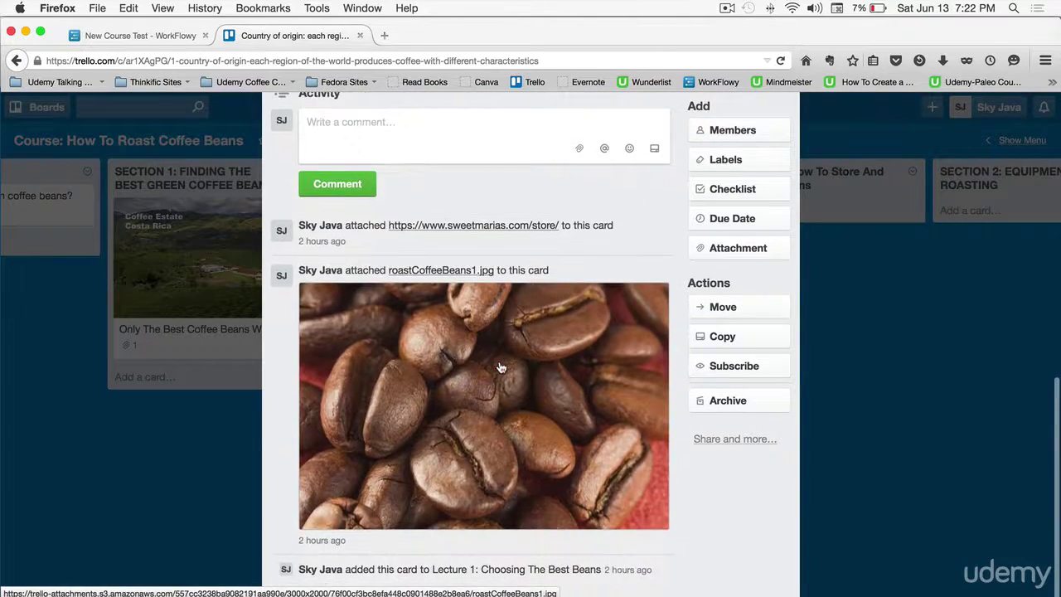
pyautogui.scroll(10, 630, 182)
pyautogui.scroll(2, 773, 153)
pyautogui.click(784, 140)
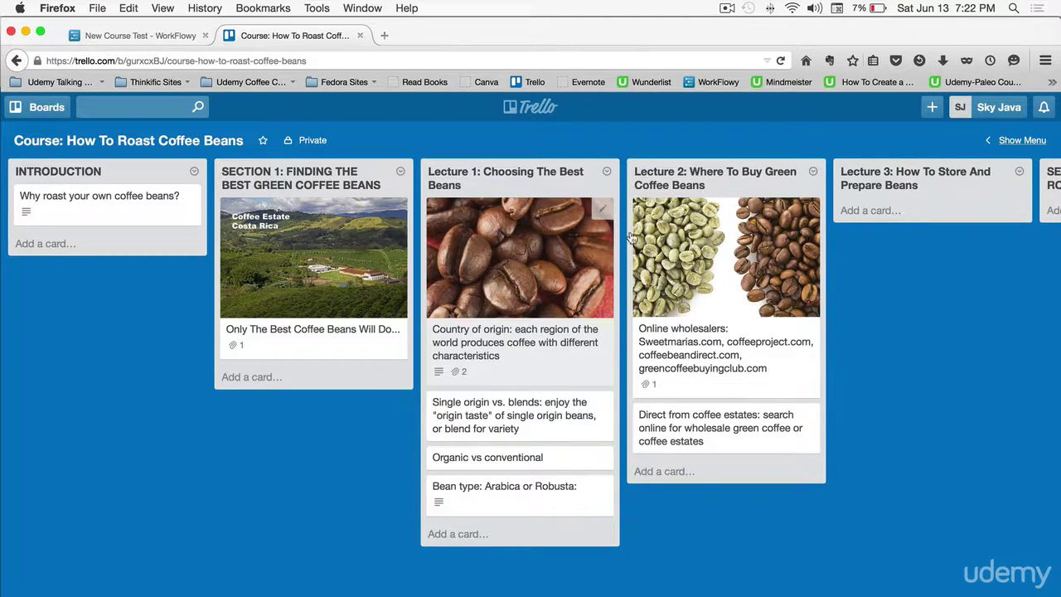
# Step: Create a new Trello board named 'New Course Test'
pyautogui.click(931, 107)
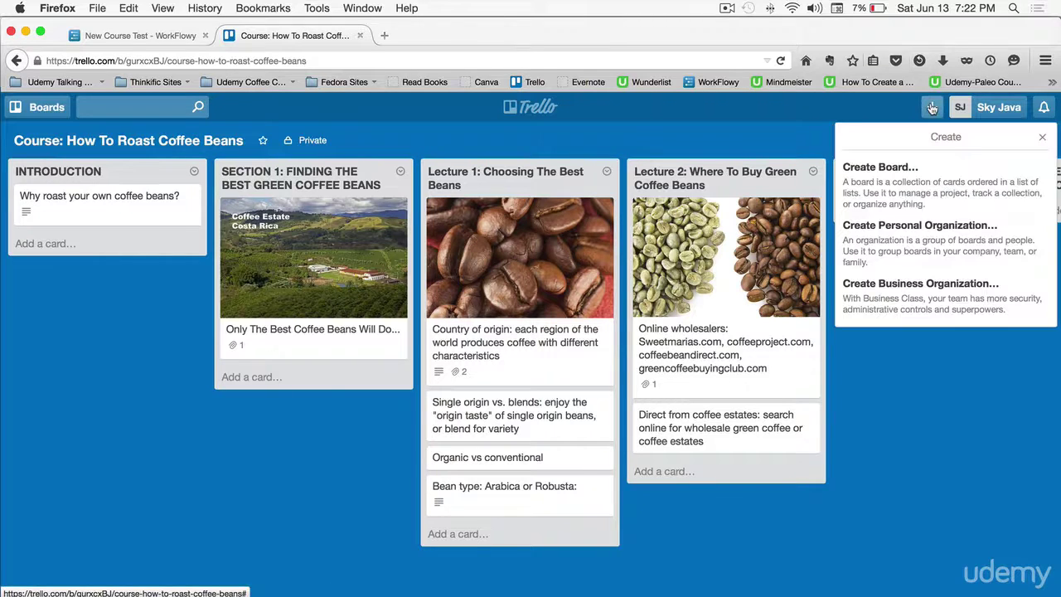
pyautogui.click(887, 185)
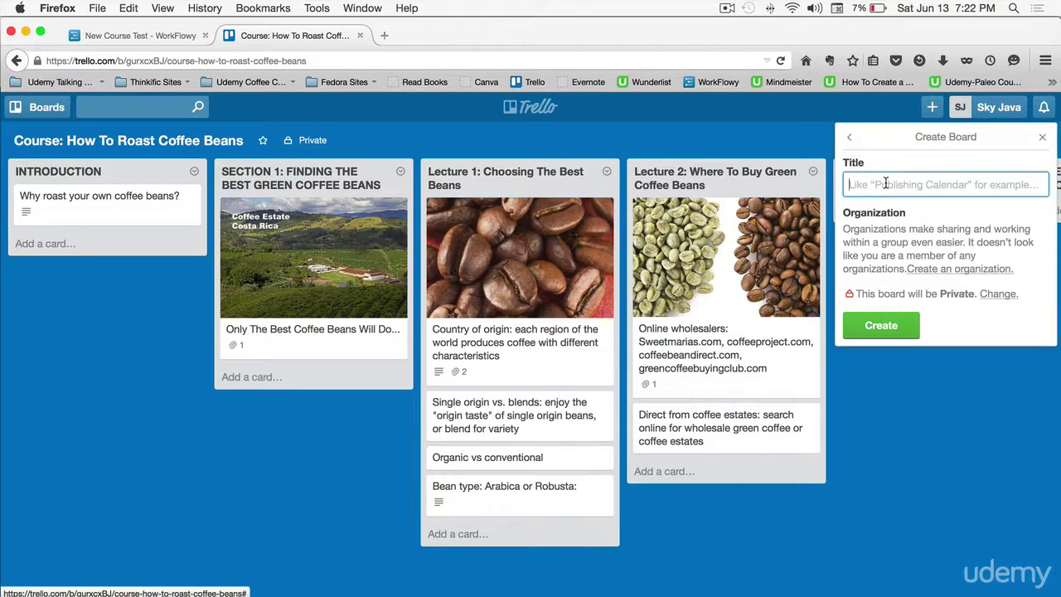
pyautogui.write('New')
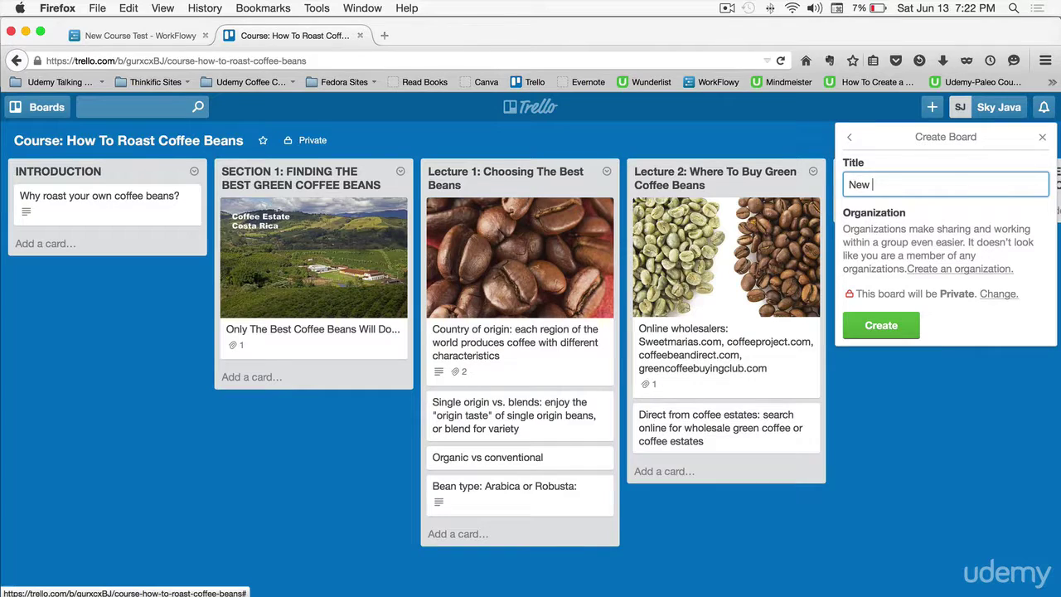
pyautogui.write('Course')
pyautogui.write('TEs')
pyautogui.write('eas')
pyautogui.write('st')
pyautogui.click(878, 334)
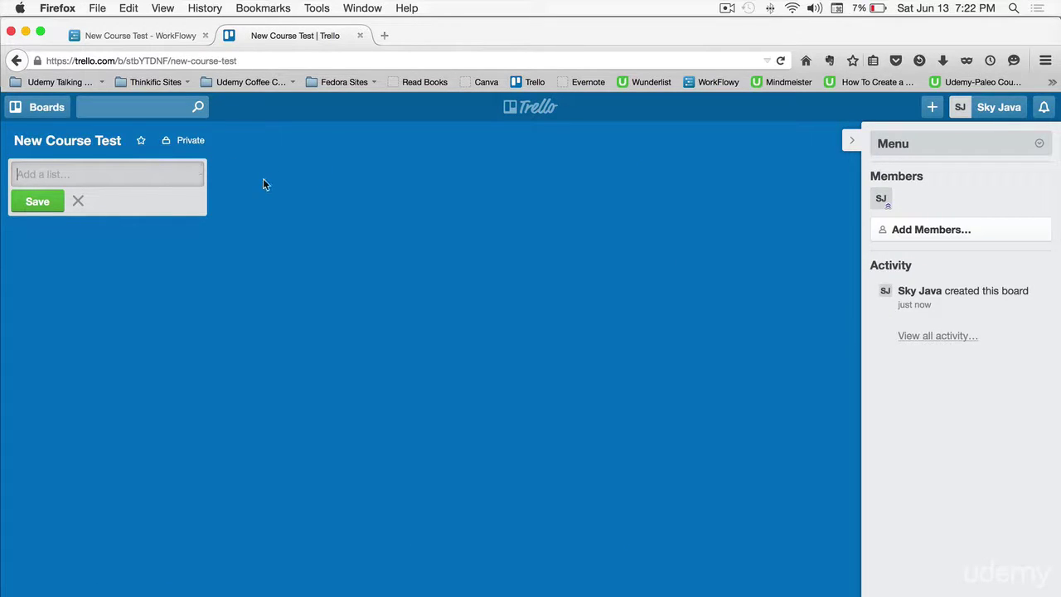
# Step: Add lists Introduction, Section 1, Lecture 1 and Lecture 2 to the board
pyautogui.write('IN')
pyautogui.write('trouc')
pyautogui.write('tion')
pyautogui.press('Return')
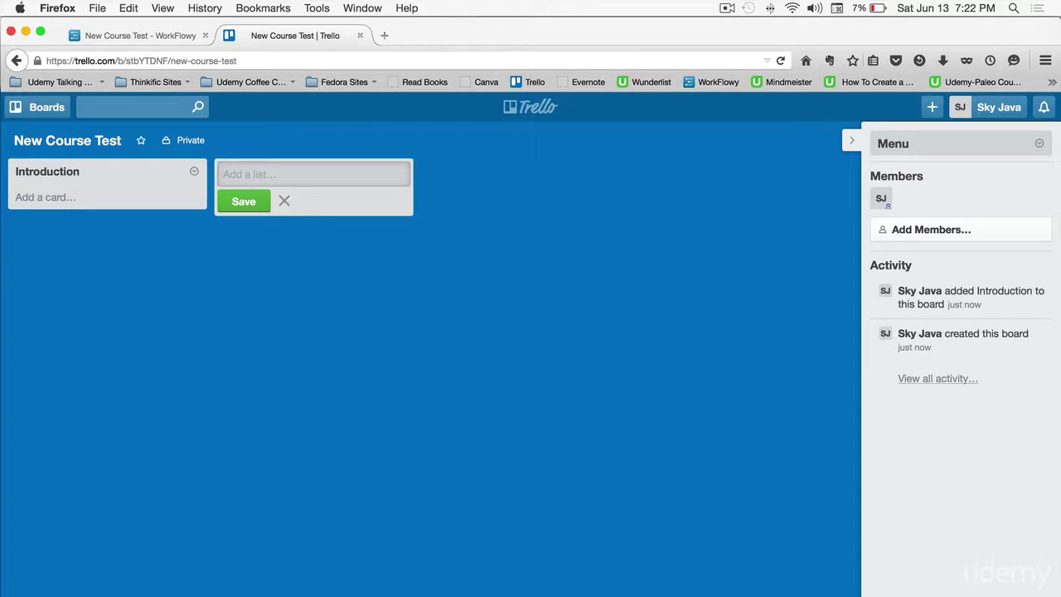
pyautogui.write('Sect')
pyautogui.write('ion 1')
pyautogui.press('Return')
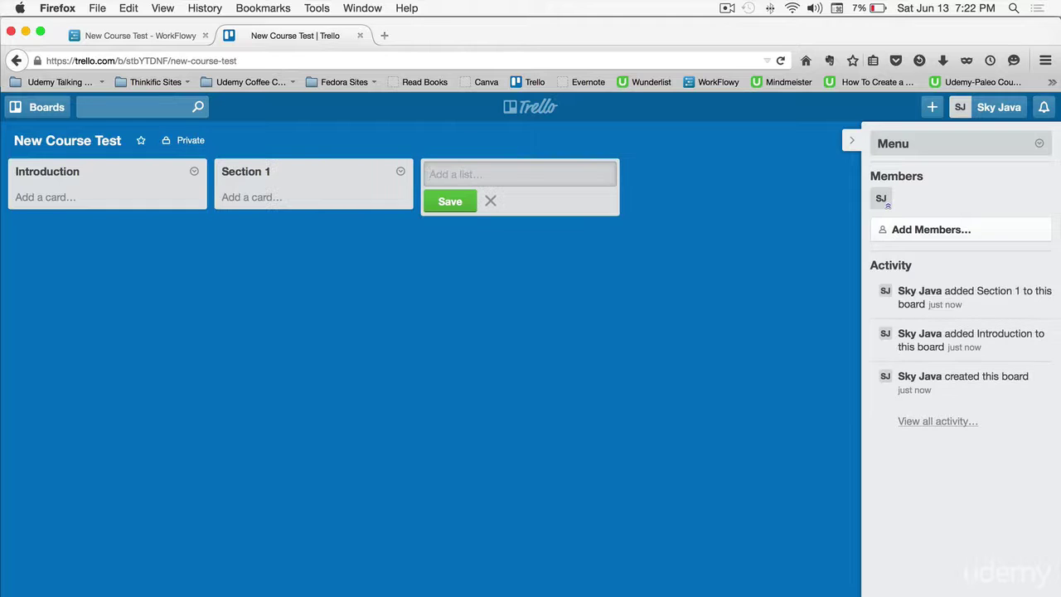
pyautogui.write('Lec')
pyautogui.write('ture')
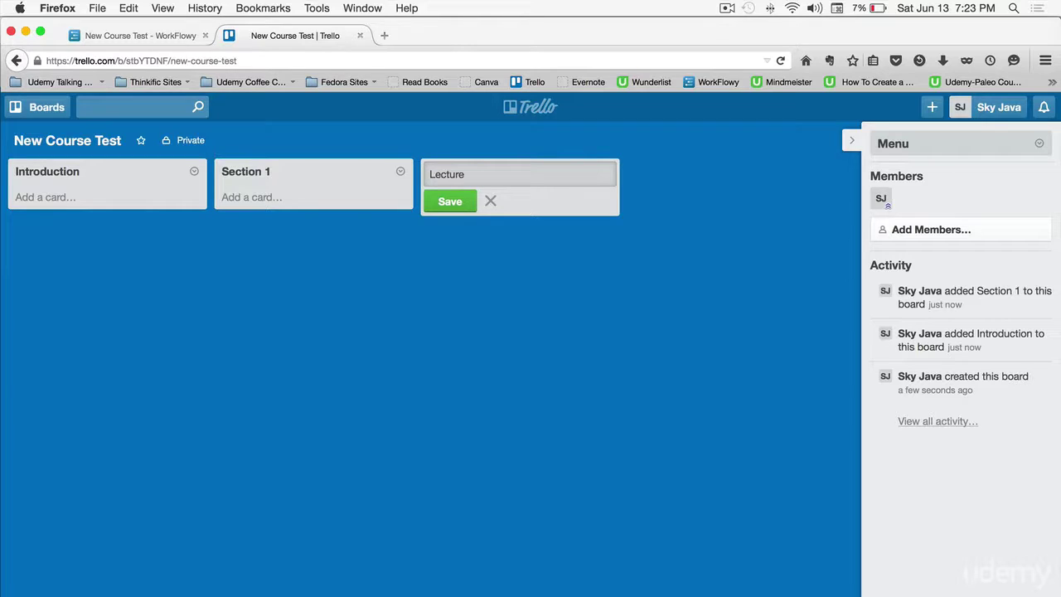
pyautogui.write('1')
pyautogui.press('Return')
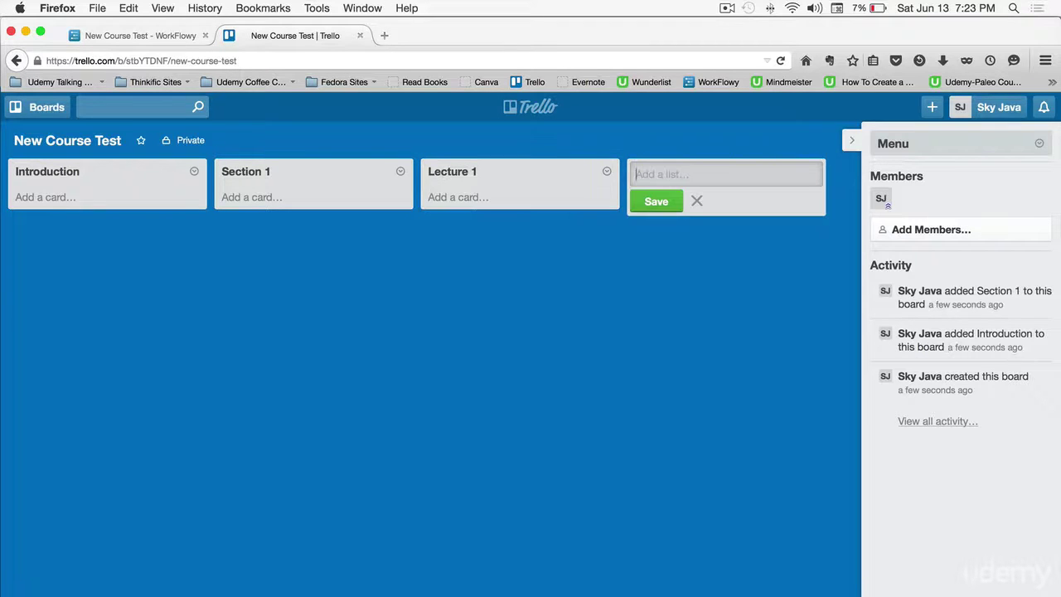
pyautogui.write('Lect')
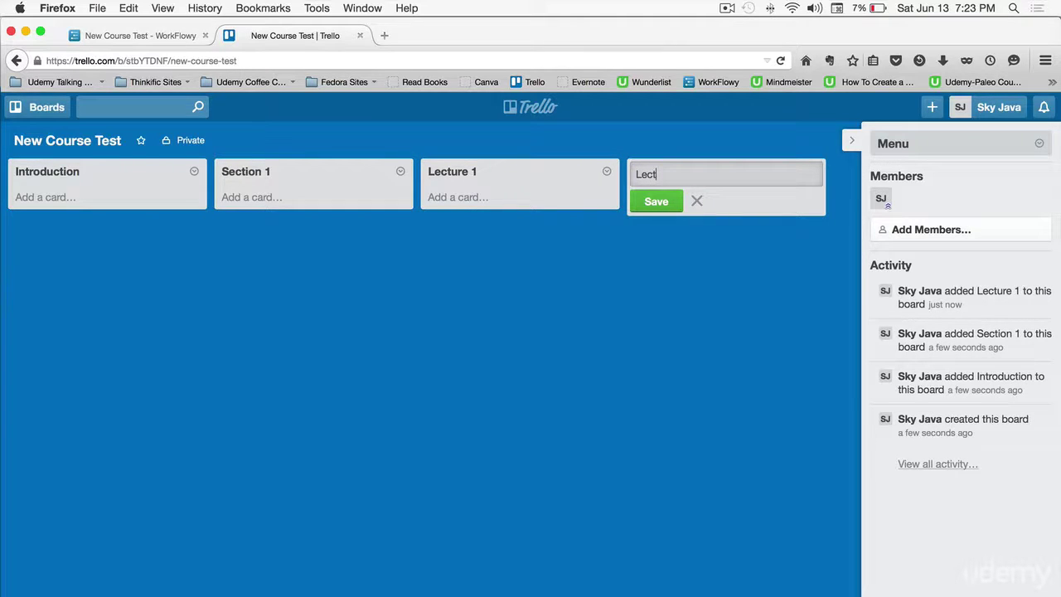
pyautogui.write('ure 2')
pyautogui.press('Return')
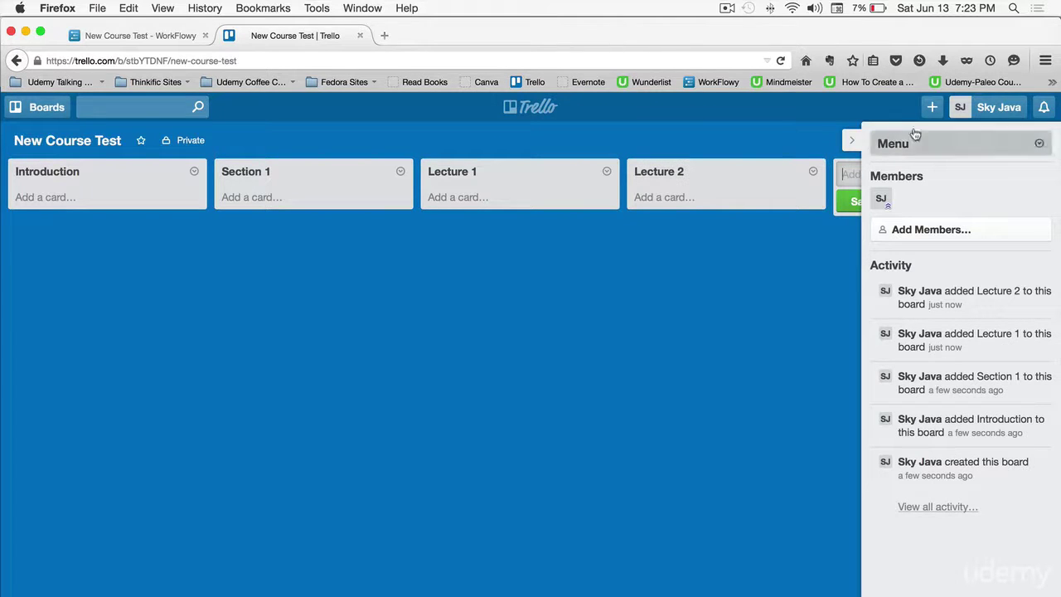
# Step: Hide the New Course Test board's side menu panel
pyautogui.click(850, 142)
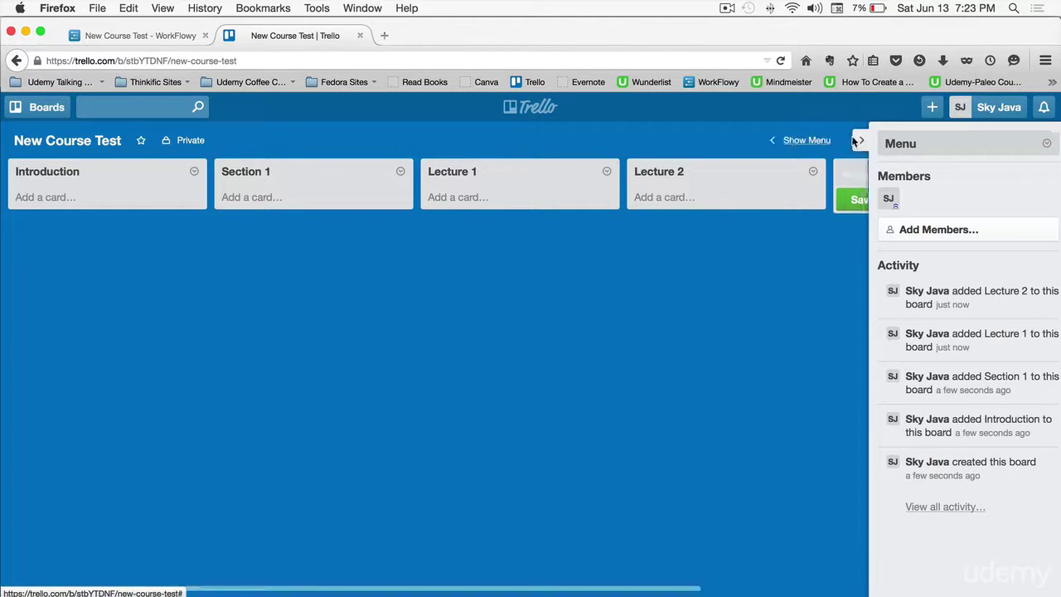